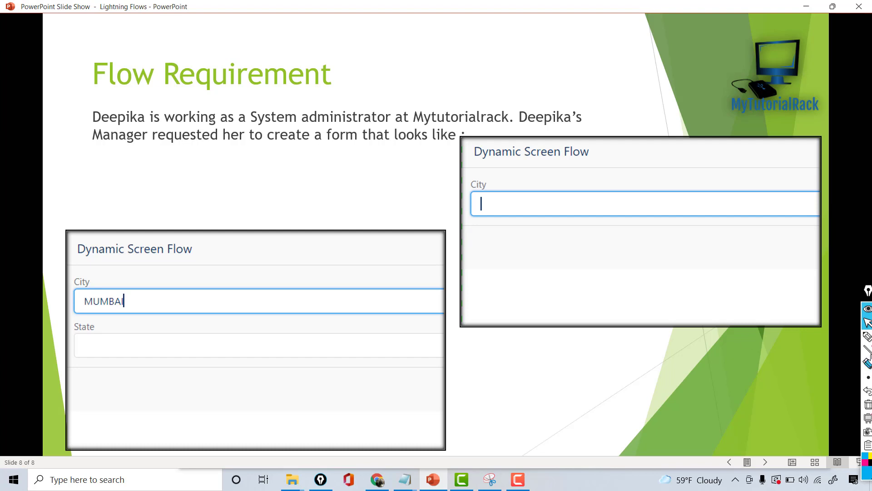
- Ink-annotate the slide: circle City and handwrite Mumbai and Delhi on the forms
{"action": "left_click", "coordinate": [868, 336]}
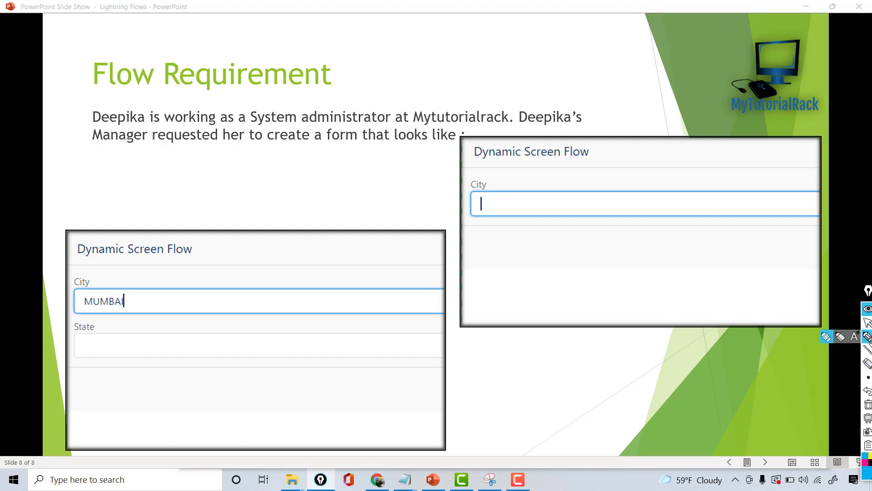
{"action": "left_click", "coordinate": [802, 390]}
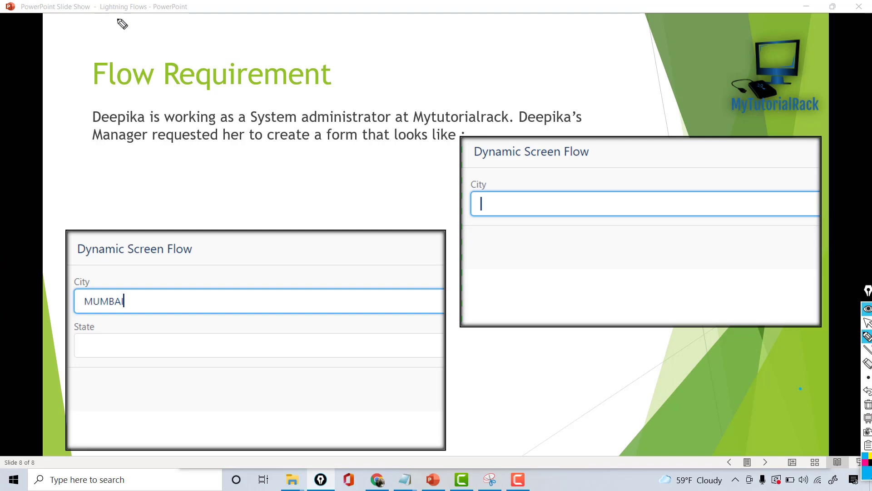
{"action": "mouse_move", "coordinate": [490, 175]}
{"action": "left_mouse_down"}
{"action": "mouse_move", "coordinate": [461, 181]}
{"action": "mouse_move", "coordinate": [503, 210]}
{"action": "mouse_move", "coordinate": [488, 180]}
{"action": "left_mouse_up"}
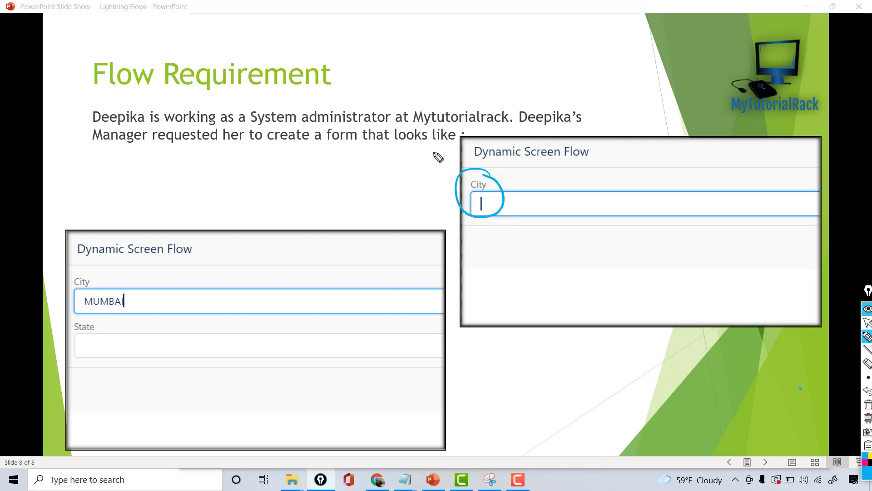
{"action": "mouse_move", "coordinate": [517, 210]}
{"action": "left_mouse_down"}
{"action": "mouse_move", "coordinate": [614, 203]}
{"action": "mouse_move", "coordinate": [605, 206]}
{"action": "mouse_move", "coordinate": [617, 225]}
{"action": "left_mouse_up"}
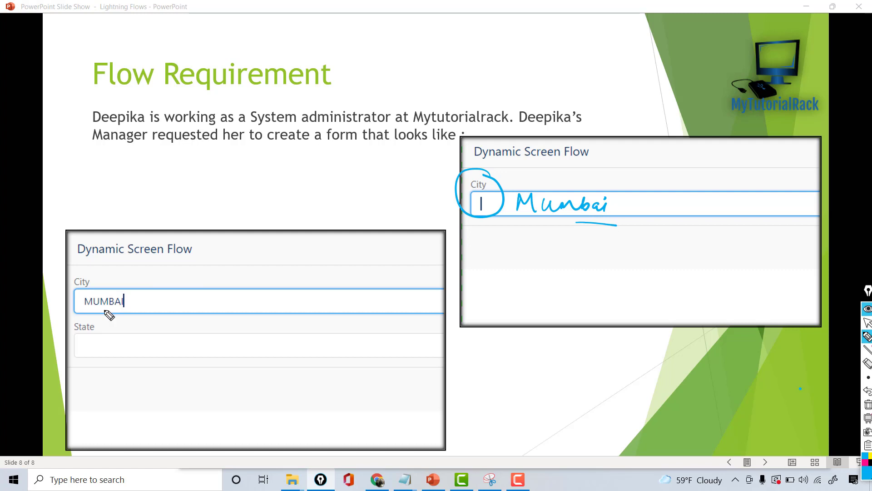
{"action": "mouse_move", "coordinate": [97, 326]}
{"action": "left_mouse_down"}
{"action": "mouse_move", "coordinate": [69, 346]}
{"action": "mouse_move", "coordinate": [119, 358]}
{"action": "mouse_move", "coordinate": [96, 327]}
{"action": "left_mouse_up"}
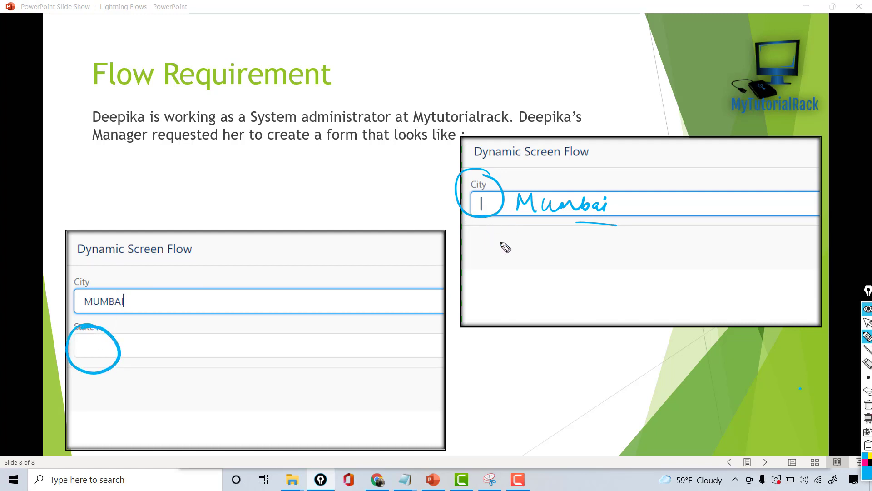
{"action": "mouse_move", "coordinate": [486, 237]}
{"action": "left_mouse_down"}
{"action": "mouse_move", "coordinate": [478, 254]}
{"action": "mouse_move", "coordinate": [535, 250]}
{"action": "mouse_move", "coordinate": [546, 239]}
{"action": "left_mouse_up"}
{"action": "left_click_drag", "start_coordinate": [509, 270], "coordinate": [560, 272]}
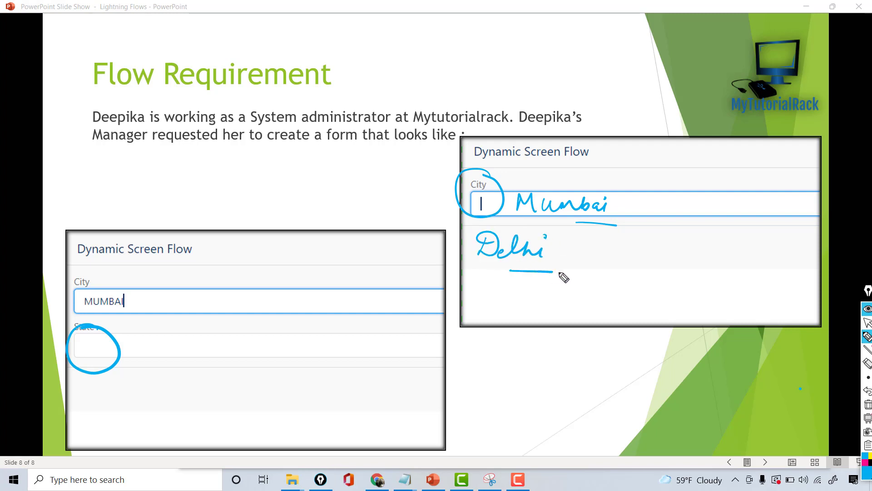
- Mark the State field, write Condition, link City to State, then erase all ink
{"action": "mouse_move", "coordinate": [98, 332]}
{"action": "left_mouse_down"}
{"action": "mouse_move", "coordinate": [74, 349]}
{"action": "mouse_move", "coordinate": [112, 326]}
{"action": "mouse_move", "coordinate": [84, 343]}
{"action": "left_mouse_up"}
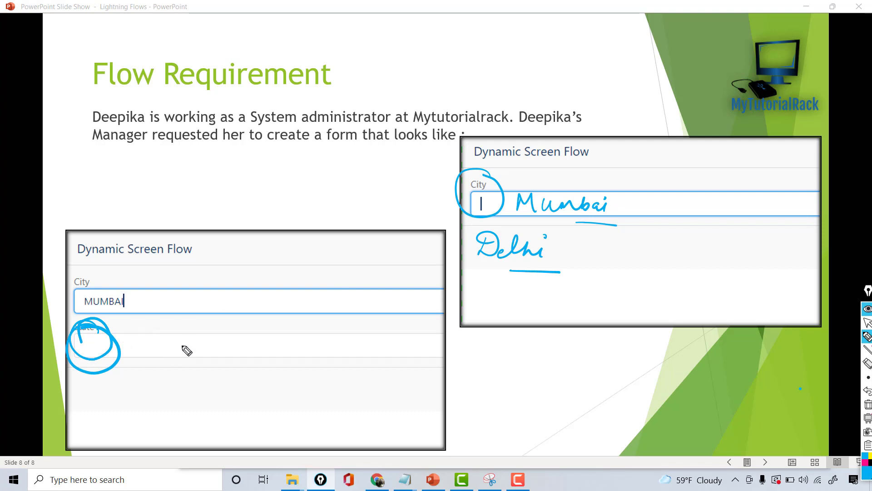
{"action": "mouse_move", "coordinate": [183, 362]}
{"action": "left_mouse_down"}
{"action": "mouse_move", "coordinate": [194, 375]}
{"action": "mouse_move", "coordinate": [275, 363]}
{"action": "left_mouse_up"}
{"action": "mouse_move", "coordinate": [105, 288]}
{"action": "left_mouse_down"}
{"action": "mouse_move", "coordinate": [70, 290]}
{"action": "mouse_move", "coordinate": [122, 295]}
{"action": "mouse_move", "coordinate": [72, 298]}
{"action": "mouse_move", "coordinate": [106, 289]}
{"action": "mouse_move", "coordinate": [115, 309]}
{"action": "mouse_move", "coordinate": [137, 298]}
{"action": "mouse_move", "coordinate": [88, 316]}
{"action": "left_mouse_up"}
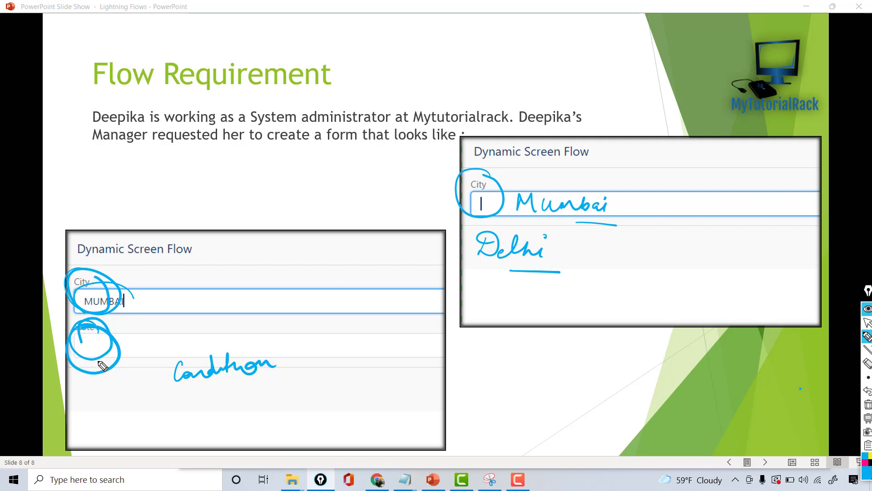
{"action": "left_click_drag", "start_coordinate": [85, 382], "coordinate": [117, 371]}
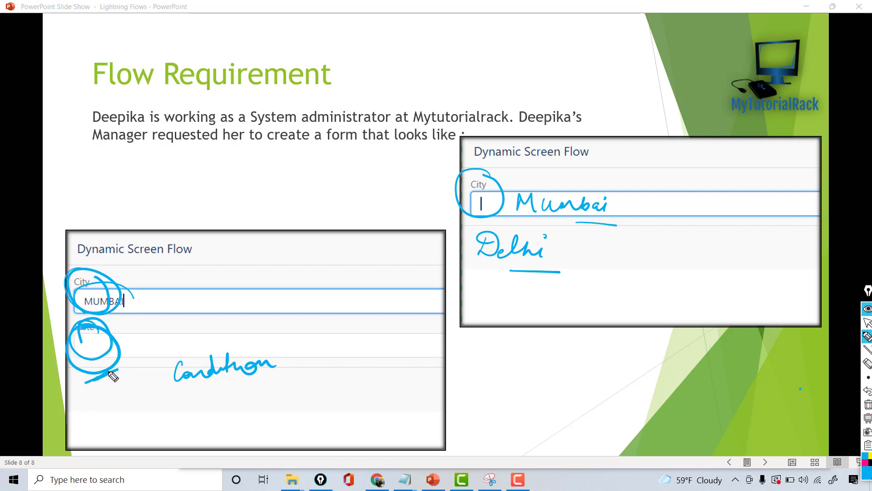
{"action": "left_click_drag", "start_coordinate": [84, 323], "coordinate": [147, 322]}
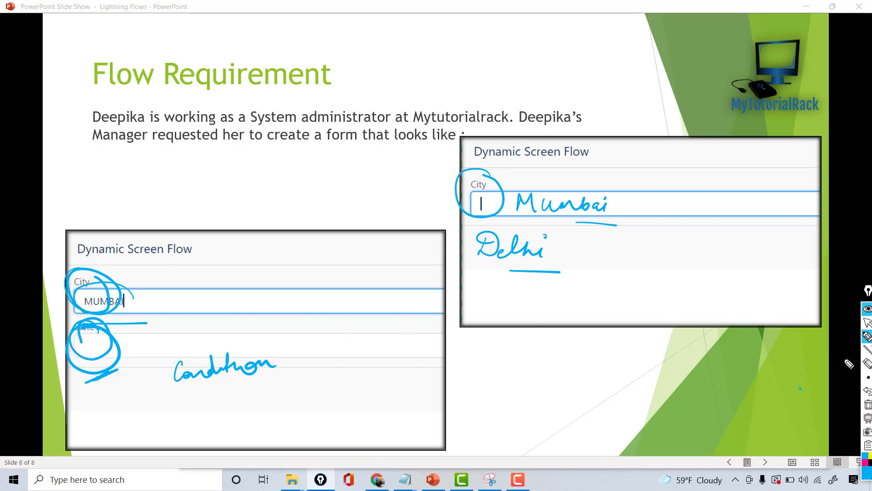
{"action": "left_click", "coordinate": [868, 404]}
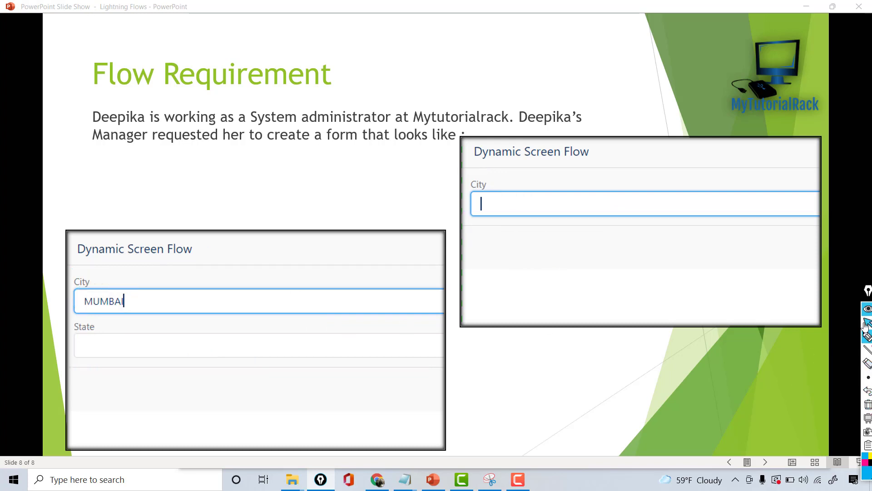
{"action": "left_click", "coordinate": [866, 324]}
- Create a new freeform Screen Flow from the Flows list and drop a Screen below Start
{"action": "left_click", "coordinate": [377, 479]}
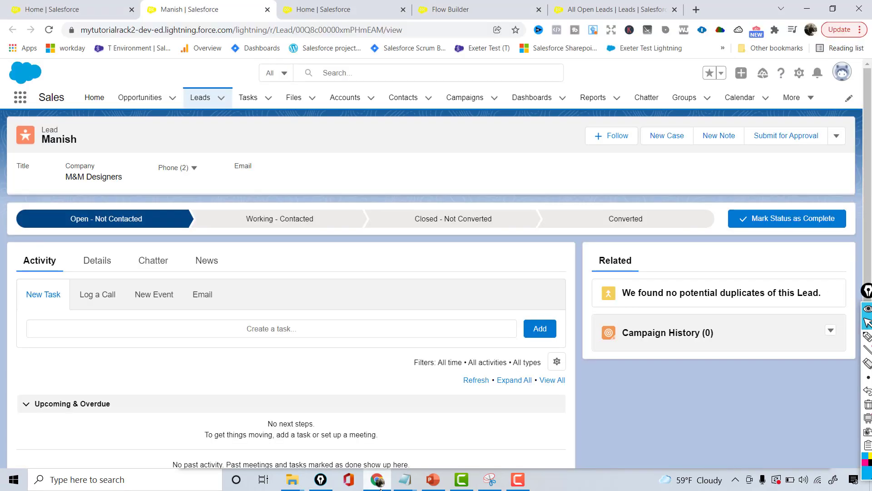
{"action": "left_click", "coordinate": [799, 73]}
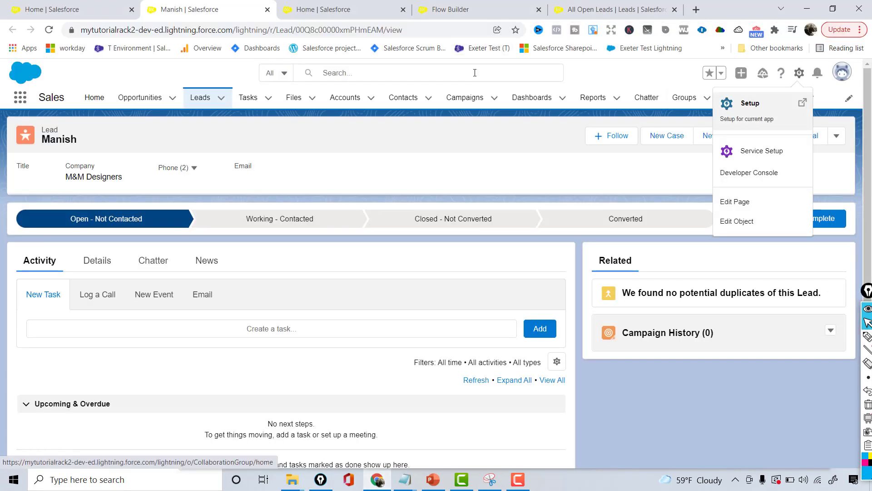
{"action": "left_click", "coordinate": [505, 15]}
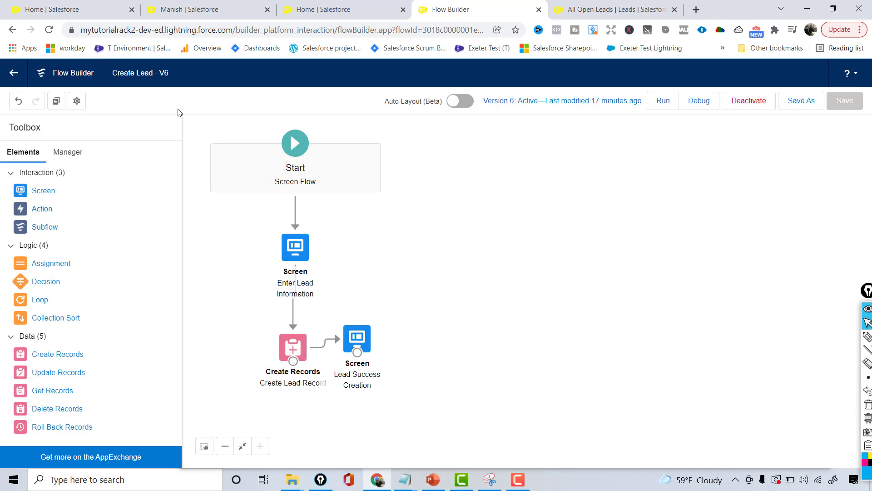
{"action": "left_click", "coordinate": [14, 78]}
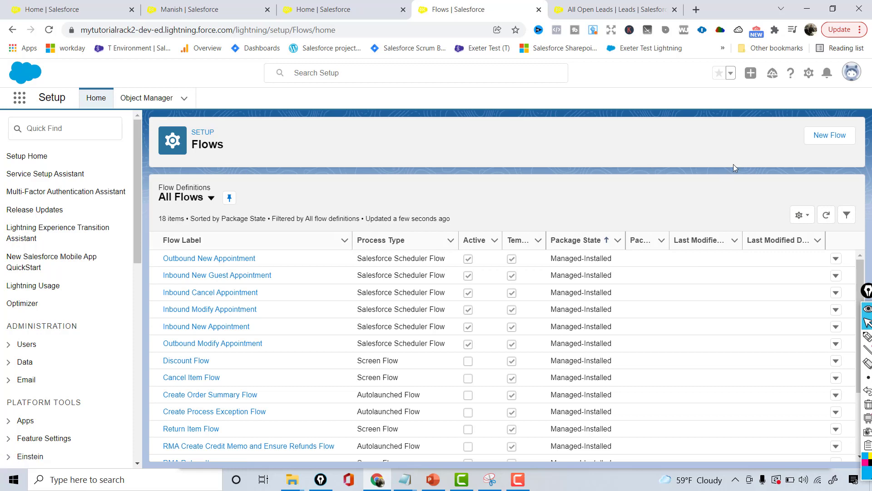
{"action": "left_click", "coordinate": [843, 132]}
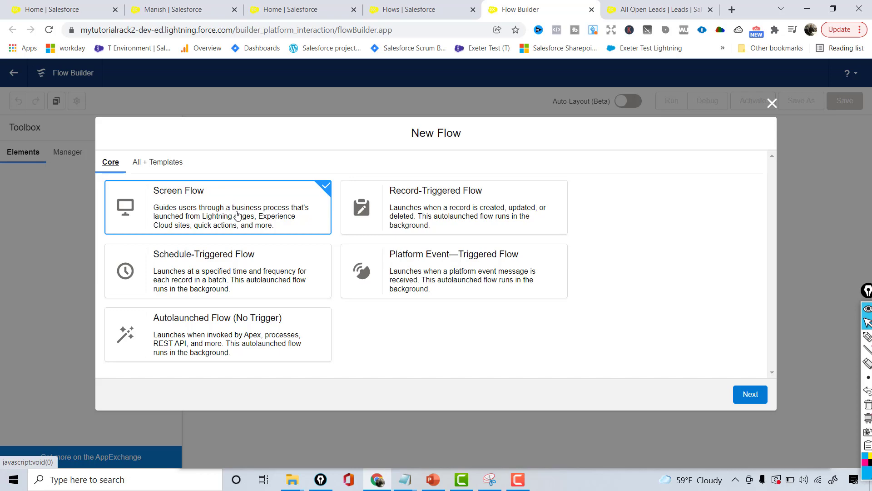
{"action": "left_click", "coordinate": [756, 398]}
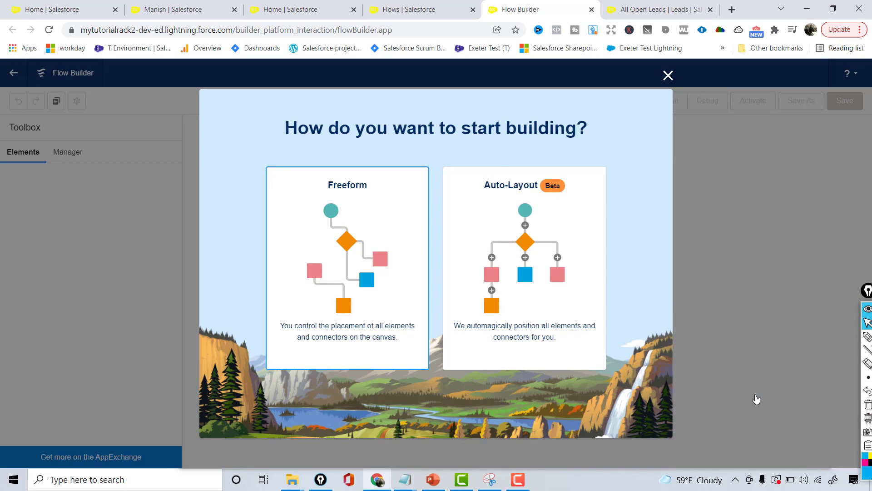
{"action": "left_click", "coordinate": [371, 282]}
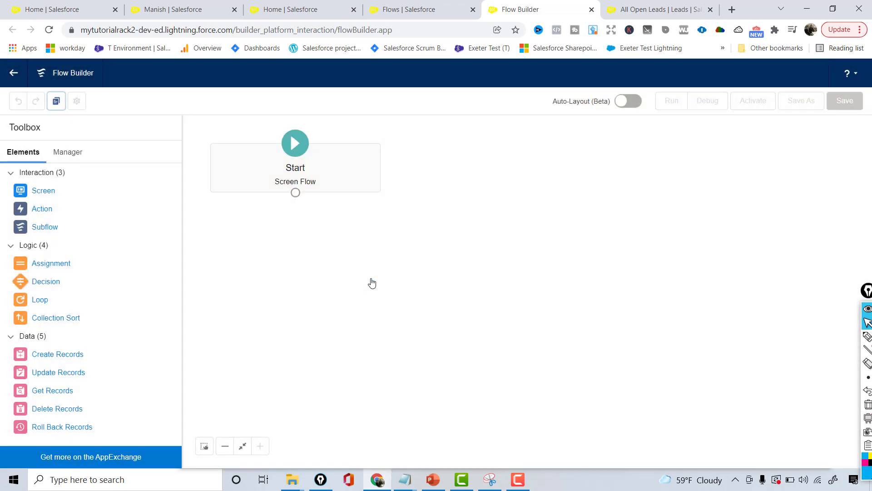
{"action": "left_click_drag", "start_coordinate": [45, 192], "coordinate": [281, 228]}
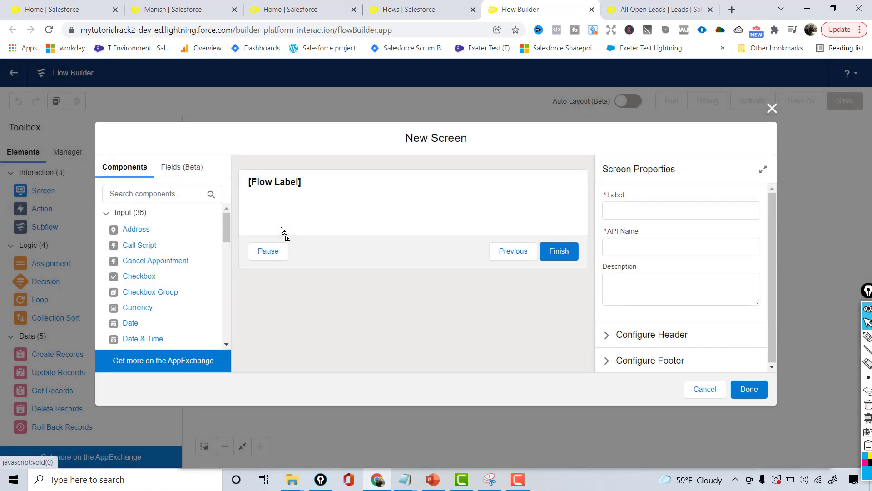
- Label the screen Dynamic Form Creation with API name Dynamic_Form_Creation
{"action": "left_click", "coordinate": [306, 185]}
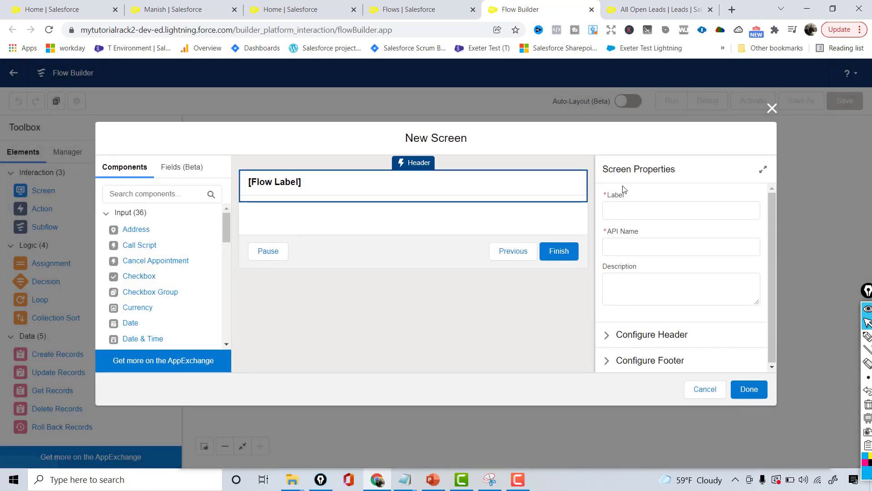
{"action": "left_click", "coordinate": [642, 210]}
{"action": "type", "text": "Dynamic Form Creation"}
{"action": "key", "text": "Tab"}
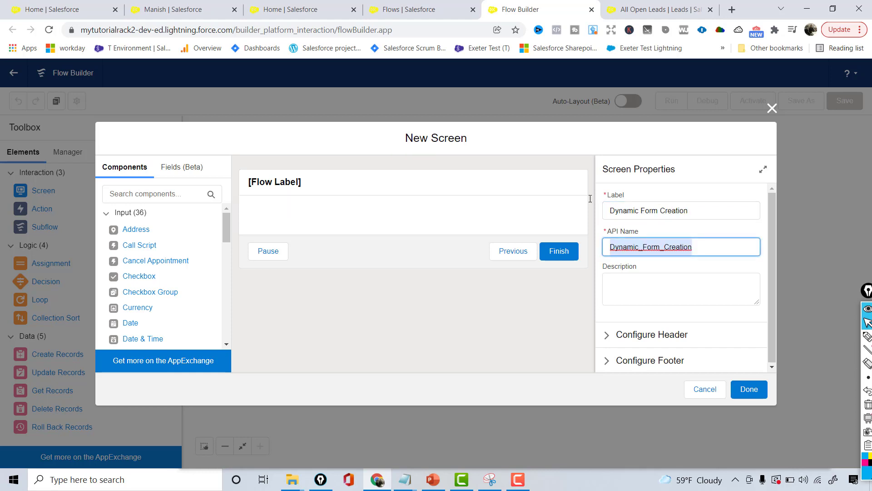
{"action": "left_click", "coordinate": [292, 210]}
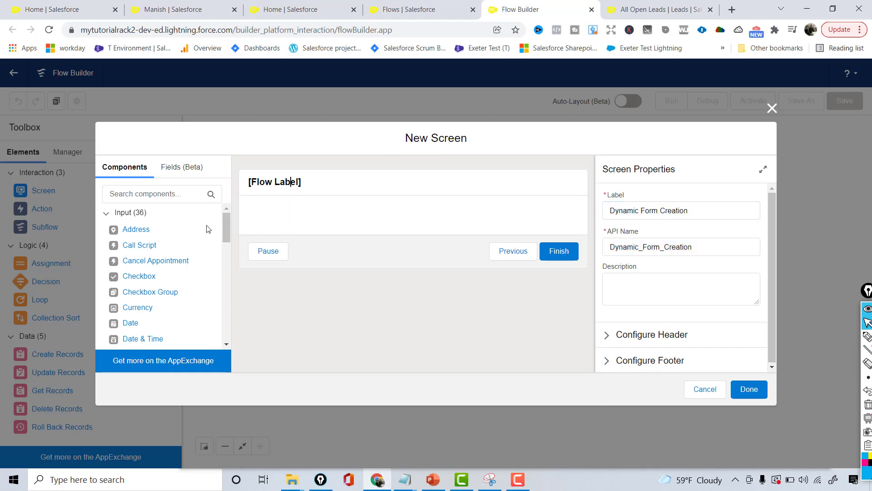
- Filter components by 'tex' and add a Text input to the screen
{"action": "left_click", "coordinate": [161, 195]}
{"action": "type", "text": "tex"}
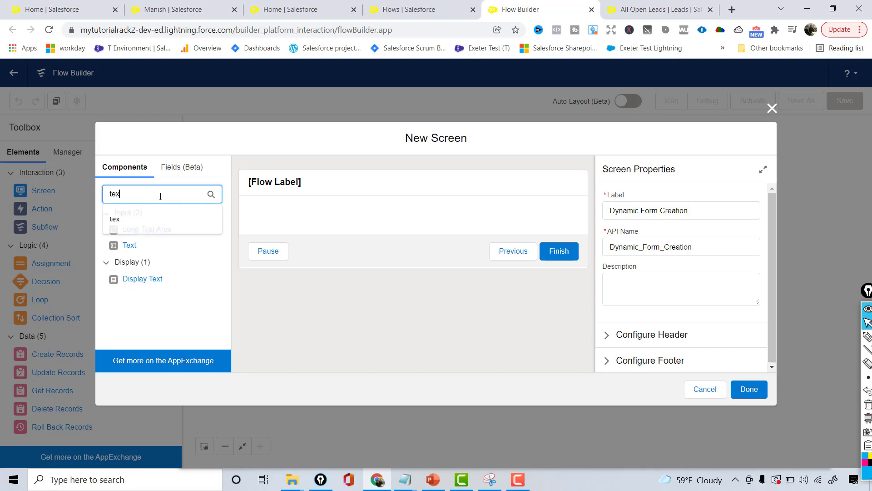
{"action": "left_click_drag", "start_coordinate": [129, 245], "coordinate": [271, 217]}
- Label the Text input City and make it required
{"action": "left_click", "coordinate": [637, 207]}
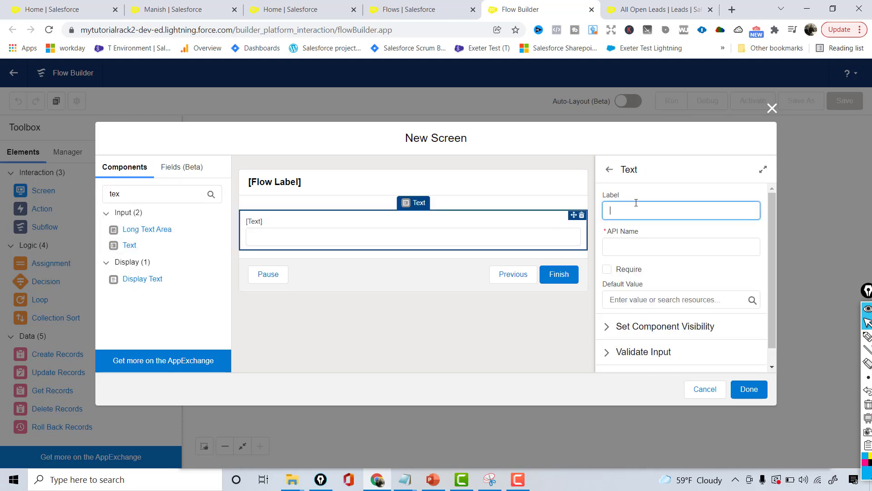
{"action": "type", "text": "City"}
{"action": "key", "text": "Tab"}
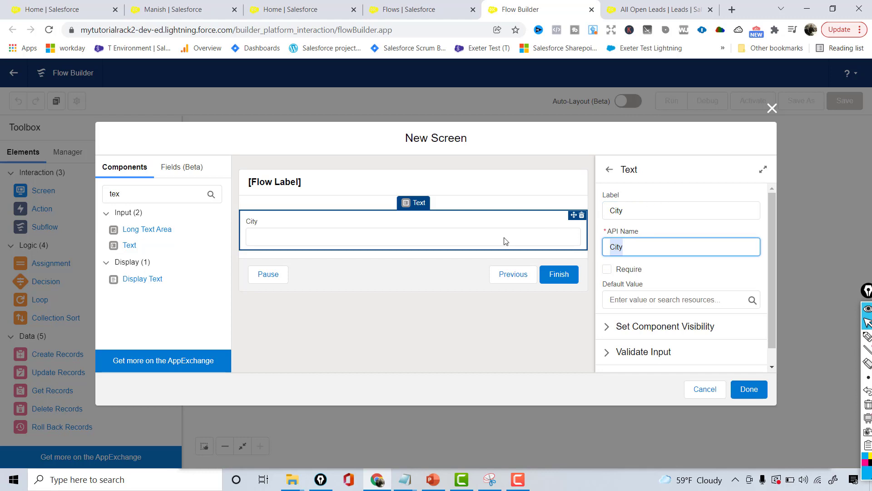
{"action": "left_click", "coordinate": [608, 270]}
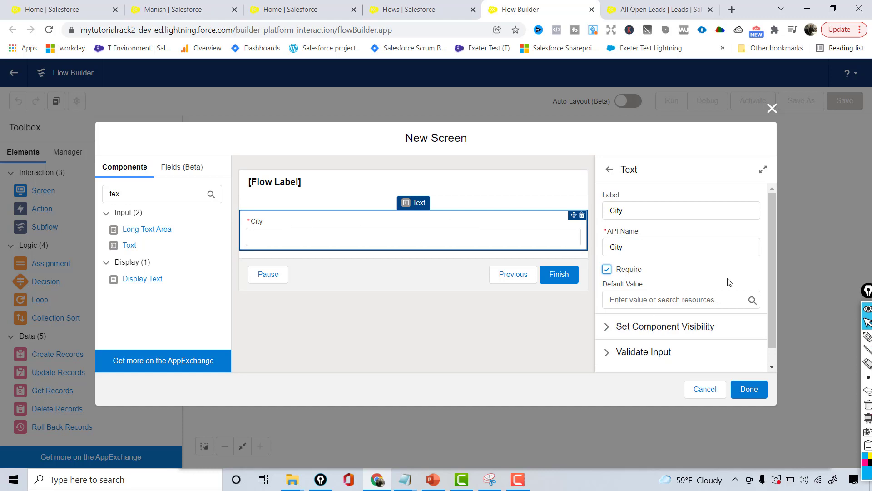
- Expand City's Set Component Visibility and list the When to Display Component options
{"action": "scroll", "coordinate": [775, 291], "scroll_direction": "down", "scroll_amount": 1}
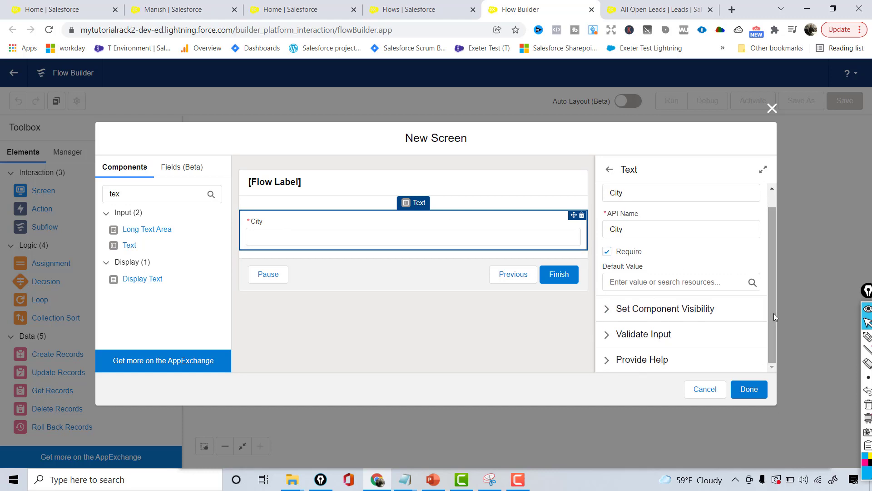
{"action": "left_click", "coordinate": [613, 313]}
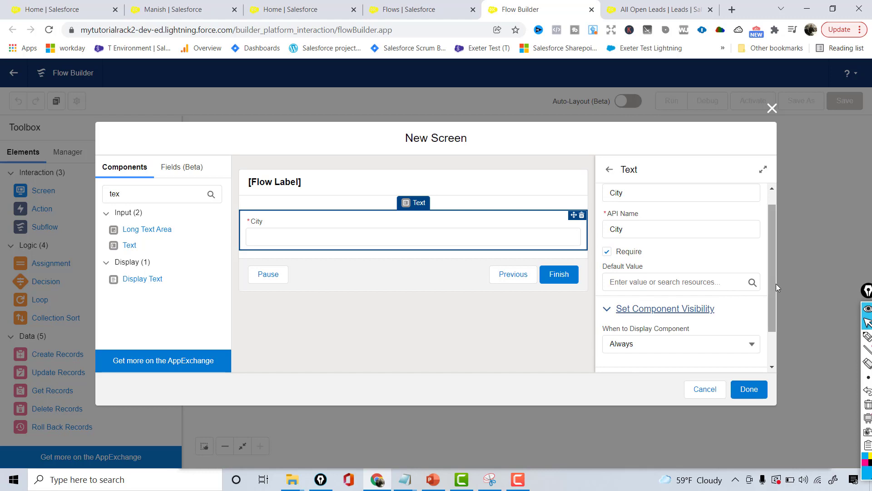
{"action": "scroll", "coordinate": [775, 285], "scroll_direction": "down", "scroll_amount": 3}
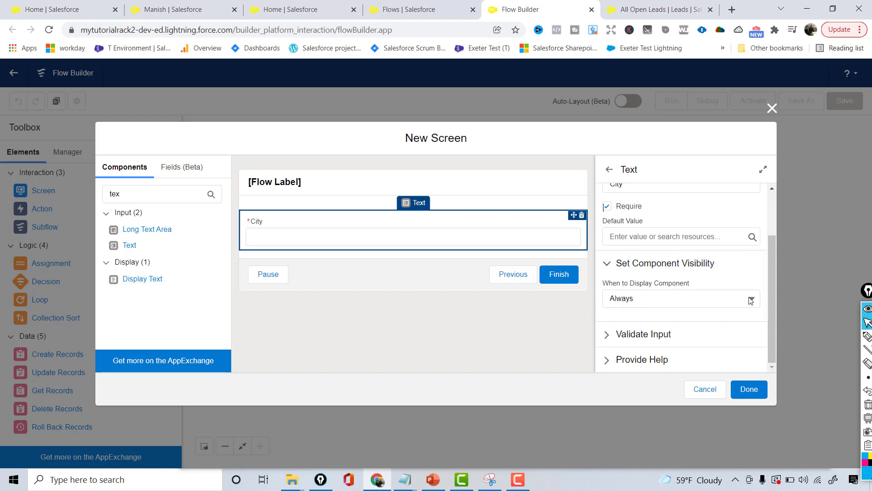
{"action": "left_click", "coordinate": [736, 297]}
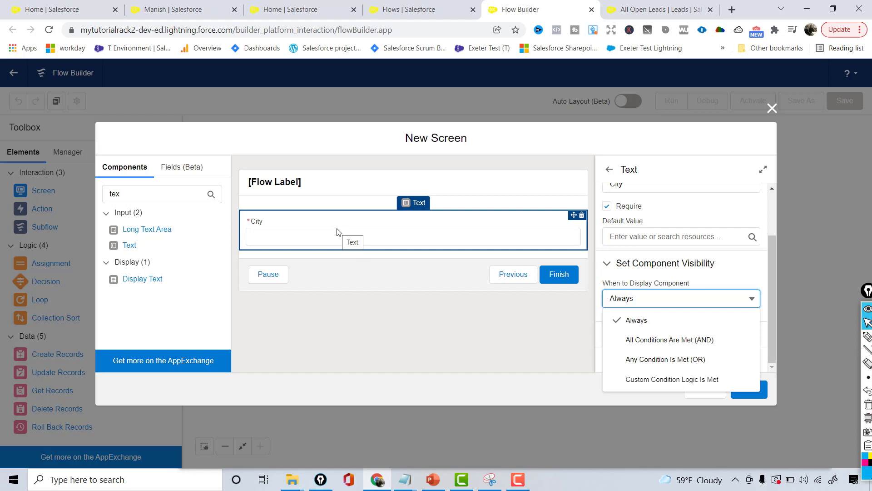
{"action": "left_click", "coordinate": [654, 358]}
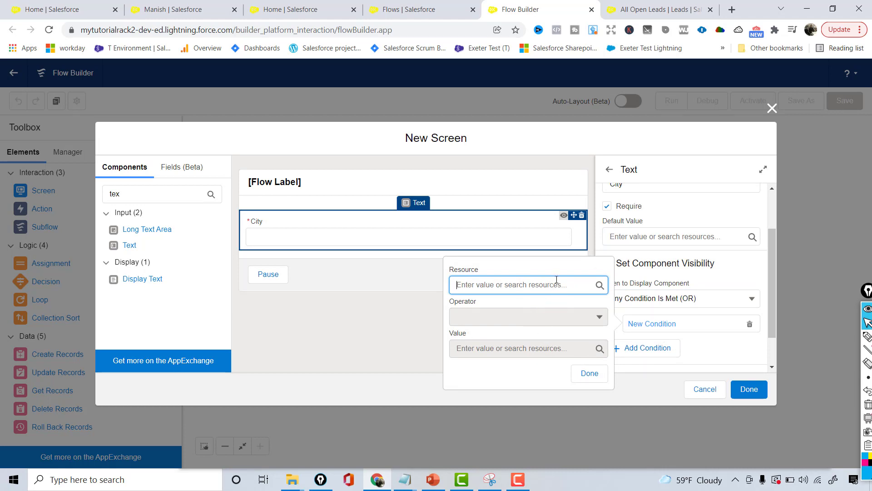
{"action": "left_click", "coordinate": [588, 373]}
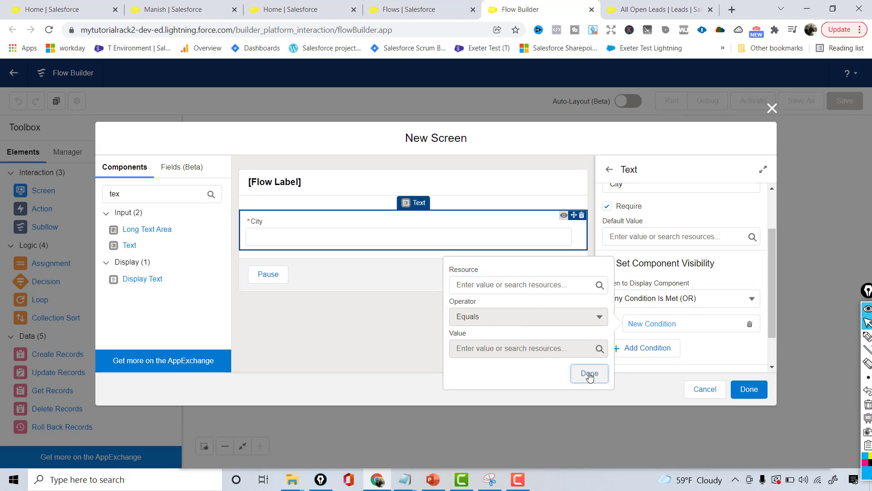
{"action": "left_click", "coordinate": [693, 299]}
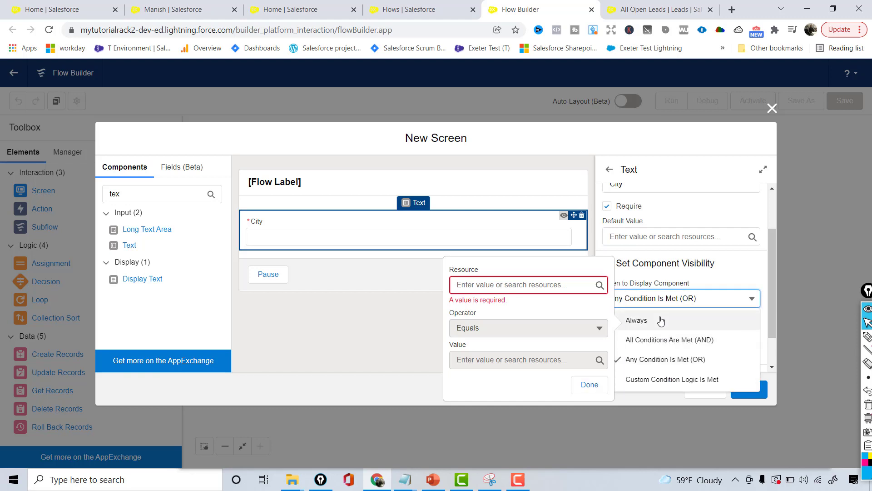
{"action": "left_click", "coordinate": [660, 321]}
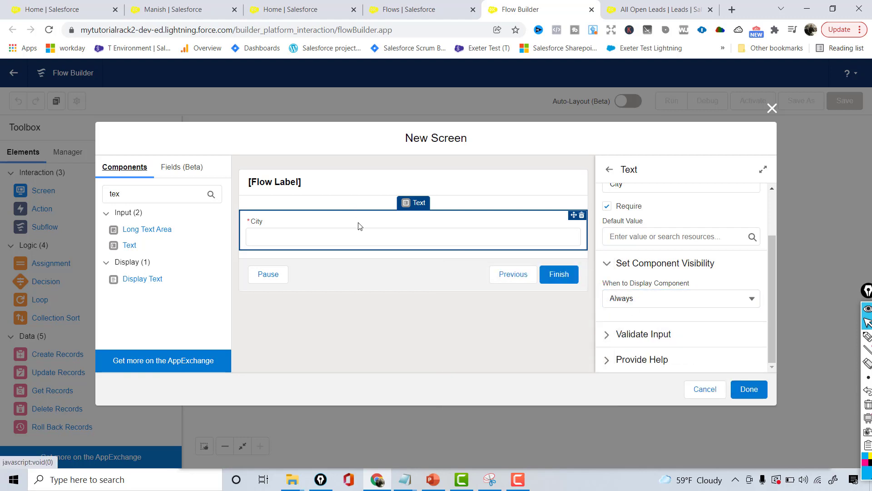
{"action": "left_click", "coordinate": [367, 180]}
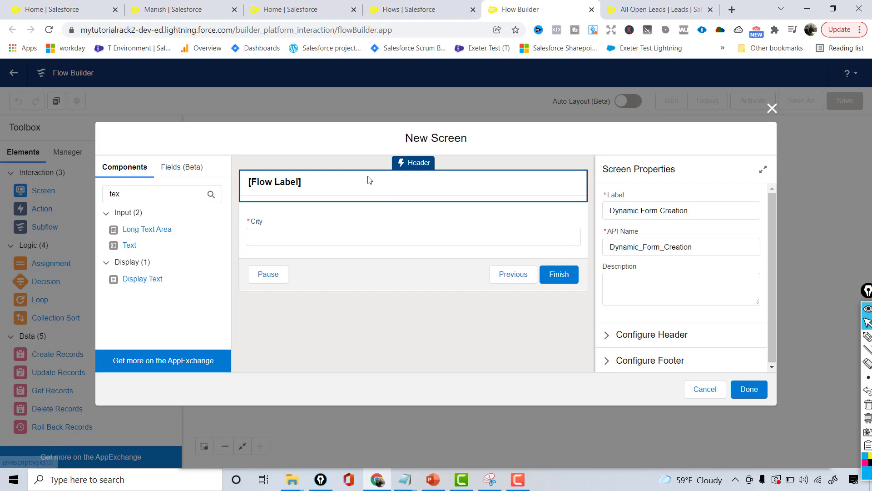
{"action": "left_click", "coordinate": [349, 233]}
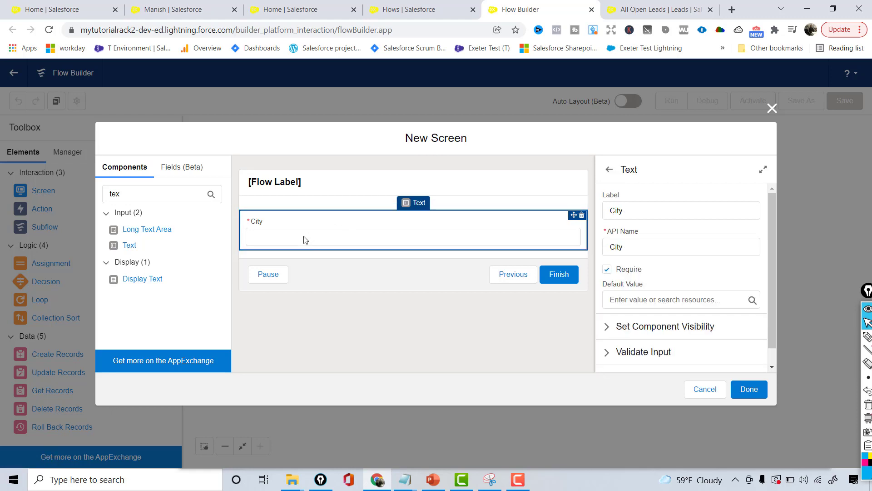
- Add a second Text input below City labelled State, API name State, left optional
{"action": "left_click_drag", "start_coordinate": [128, 250], "coordinate": [251, 250]}
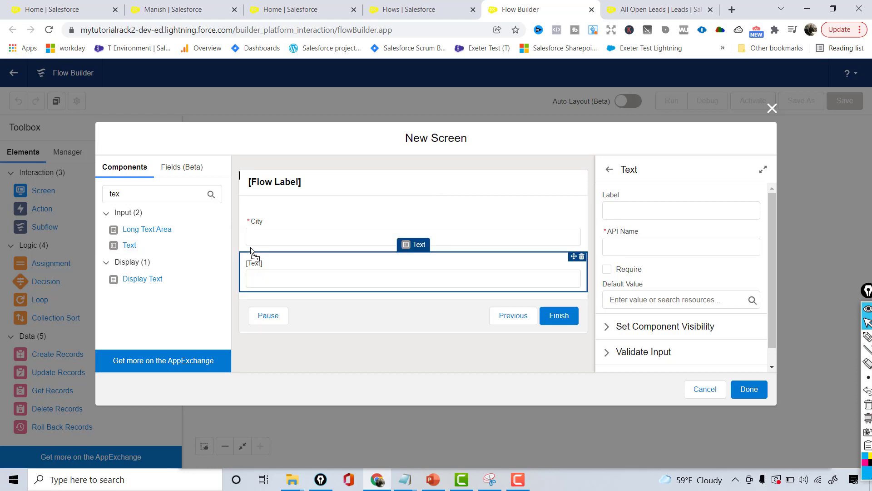
{"action": "left_click", "coordinate": [612, 211]}
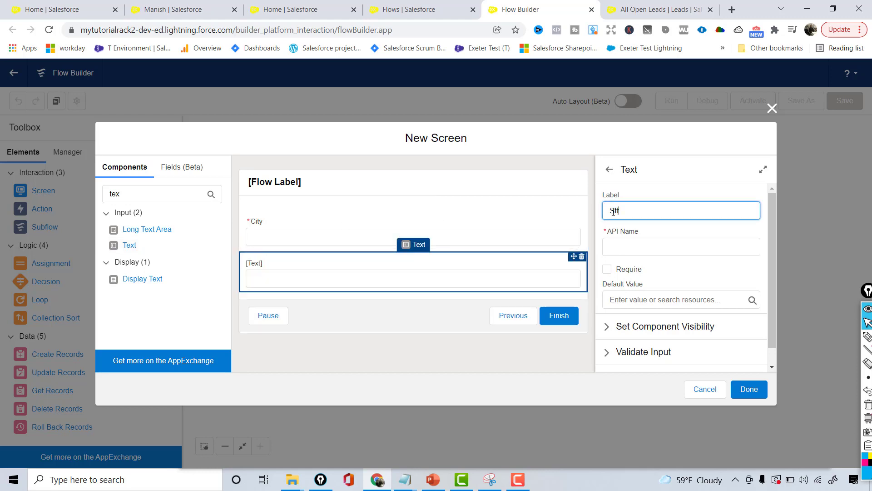
{"action": "left_click", "coordinate": [654, 254]}
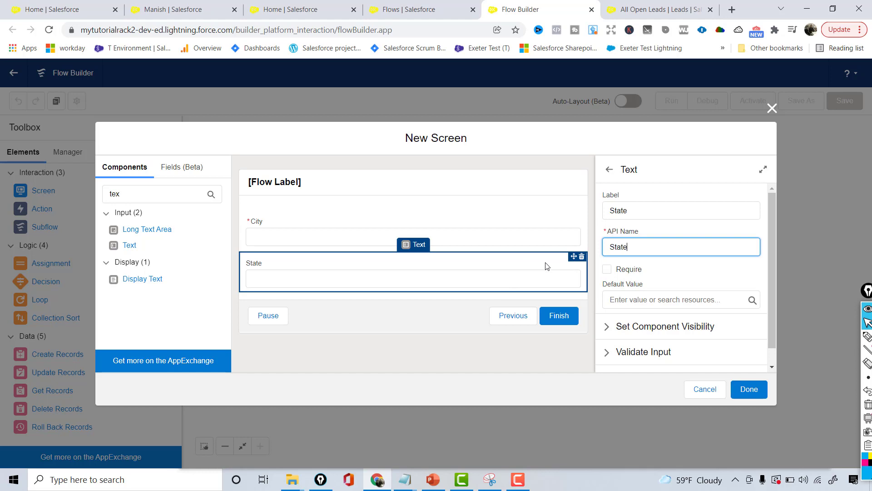
{"action": "left_click_drag", "start_coordinate": [778, 274], "coordinate": [623, 336]}
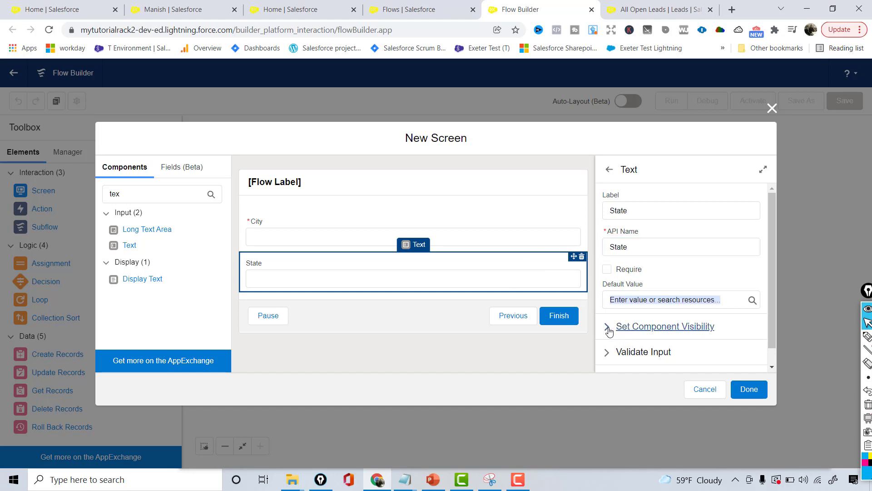
- Set State's visibility to All Conditions Are Met with {!City} Equals Mumbai
{"action": "left_click", "coordinate": [623, 334]}
{"action": "left_click_drag", "start_coordinate": [775, 286], "coordinate": [778, 326]}
{"action": "left_click", "coordinate": [653, 305]}
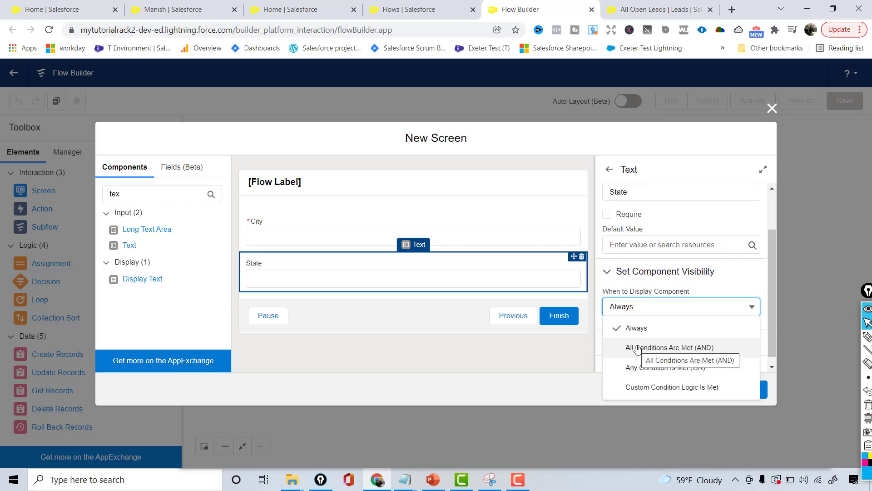
{"action": "left_click", "coordinate": [636, 355]}
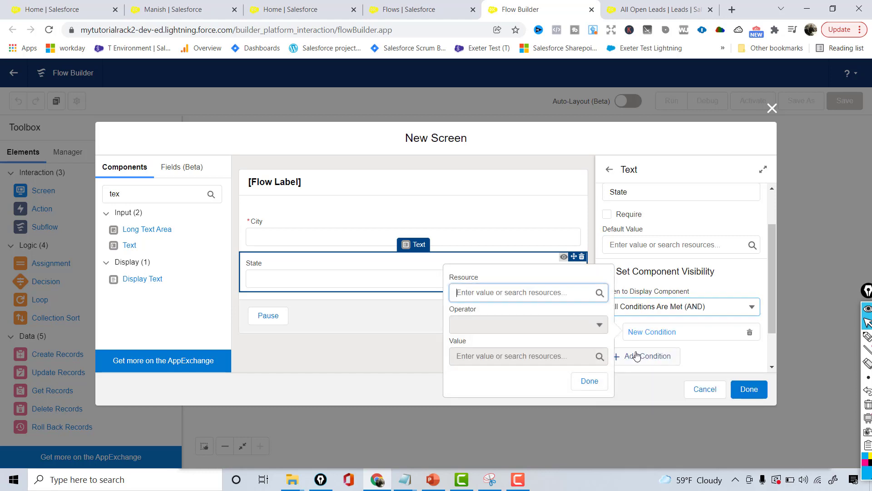
{"action": "left_click", "coordinate": [535, 294]}
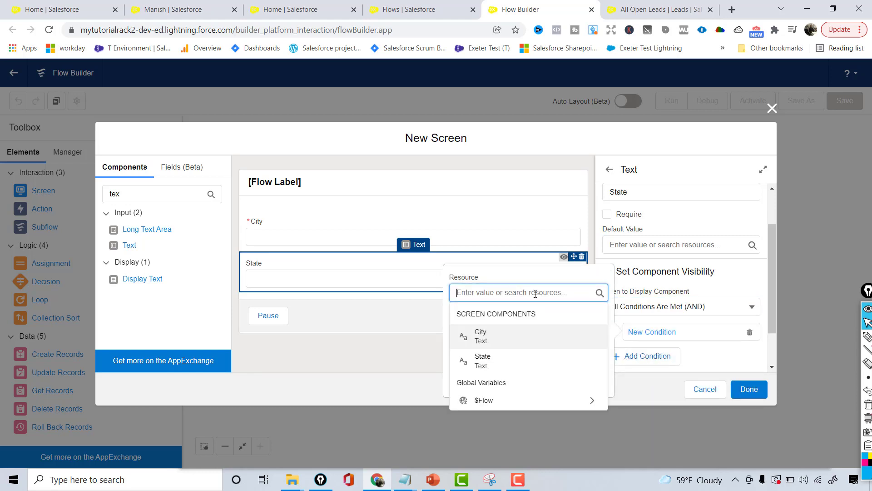
{"action": "left_click", "coordinate": [477, 338]}
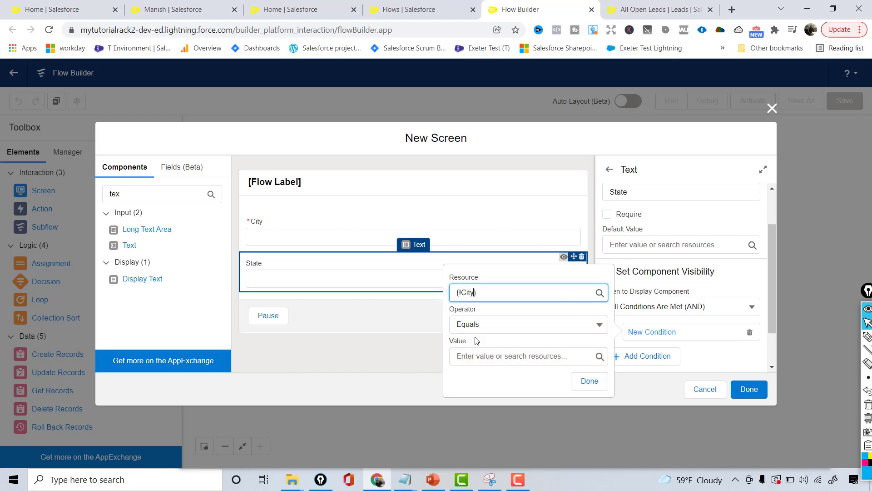
{"action": "left_click", "coordinate": [483, 356]}
{"action": "type", "text": "Mumbai"}
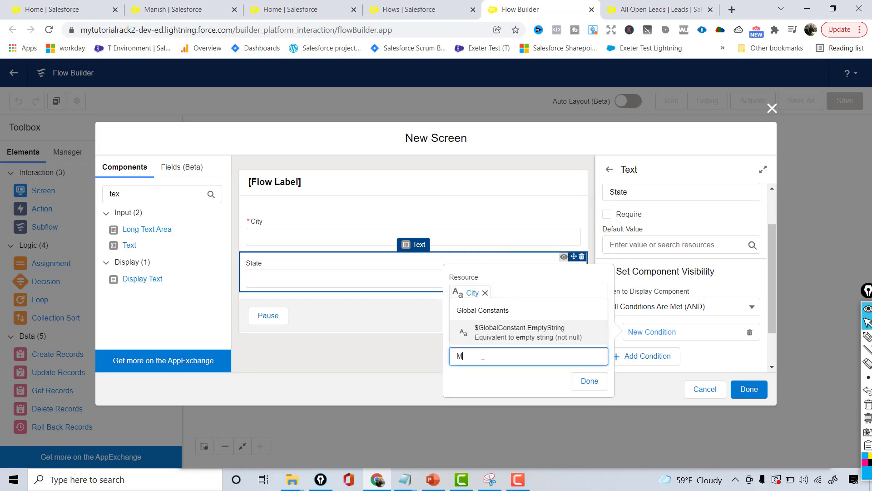
{"action": "left_click", "coordinate": [589, 381]}
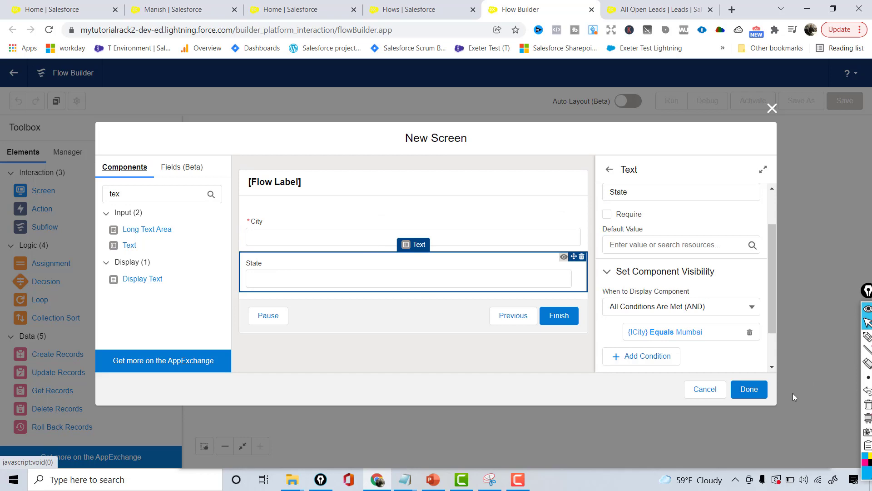
- Wire Start to Dynamic Form Creation and save the flow as Dynamic Flow Example
{"action": "left_click", "coordinate": [748, 390]}
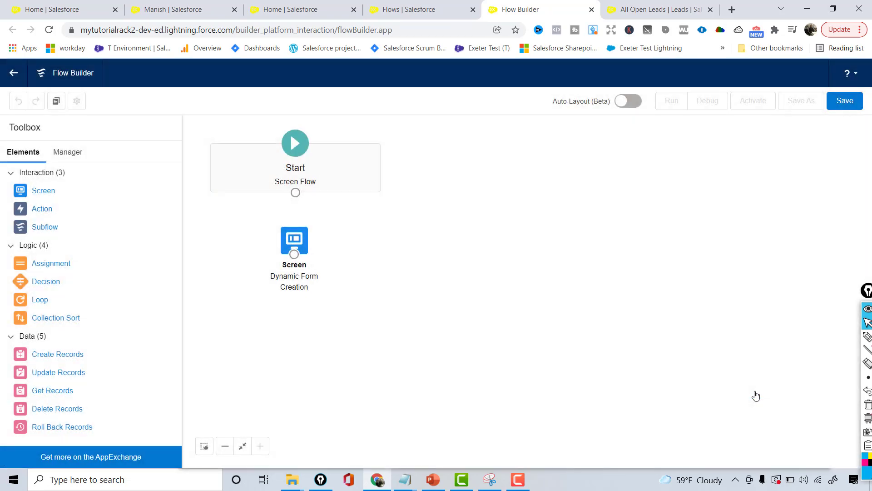
{"action": "left_click_drag", "start_coordinate": [296, 193], "coordinate": [294, 240]}
{"action": "left_click", "coordinate": [840, 108]}
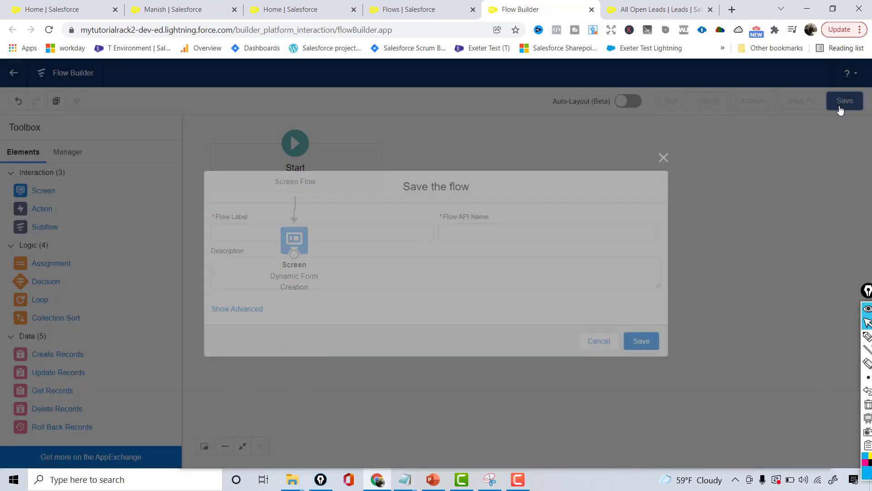
{"action": "type", "text": "Dynami"}
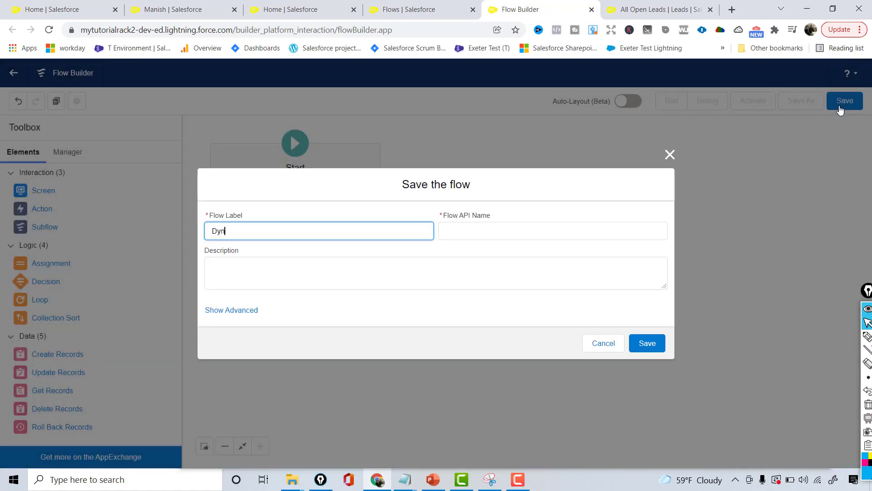
{"action": "type", "text": "c Flow Example"}
{"action": "key", "text": "Tab"}
{"action": "left_click", "coordinate": [642, 346]}
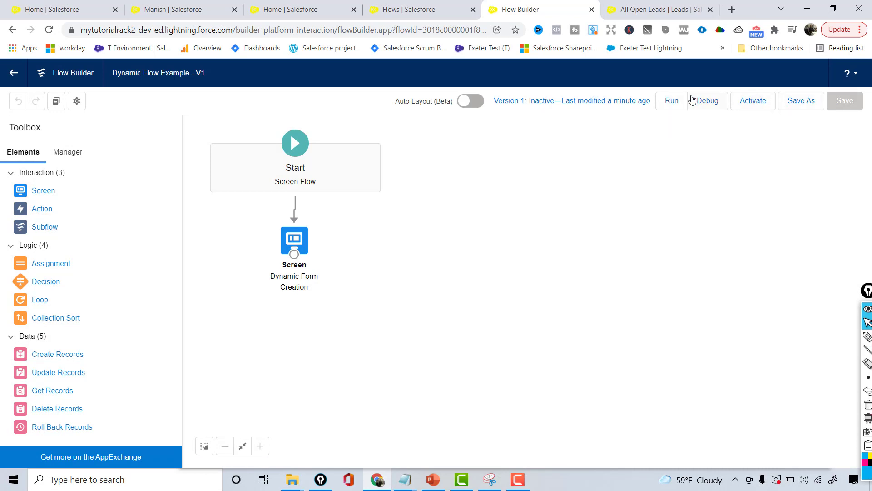
- Run the flow and enter Mumbai, then Delhi, in City to watch State
{"action": "left_click", "coordinate": [674, 105]}
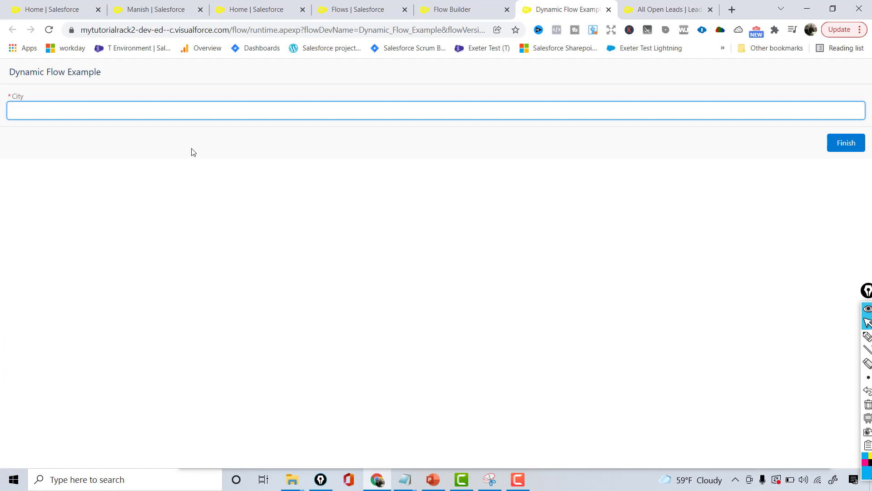
{"action": "type", "text": "Mumbai"}
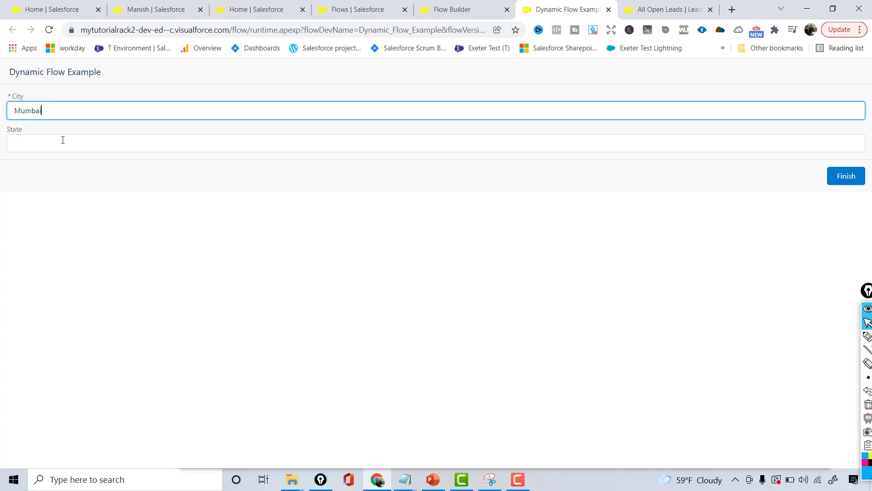
{"action": "key", "text": "ctrl+a"}
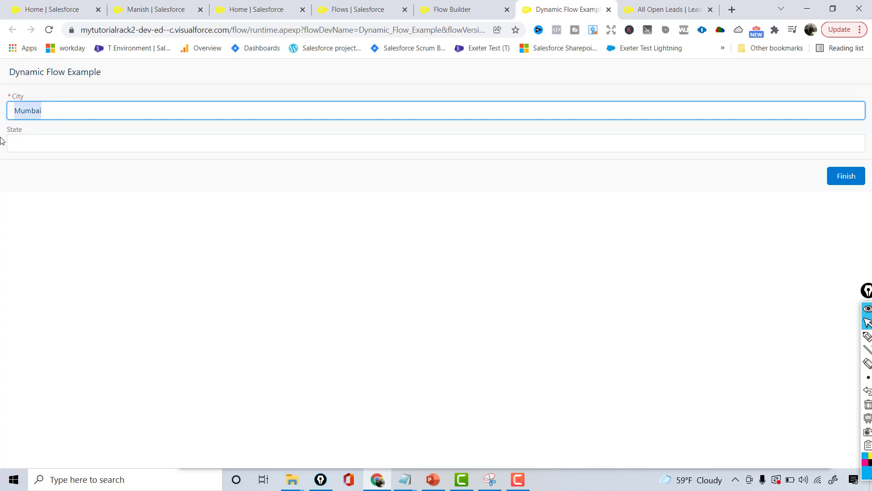
{"action": "key", "text": "BackSpace"}
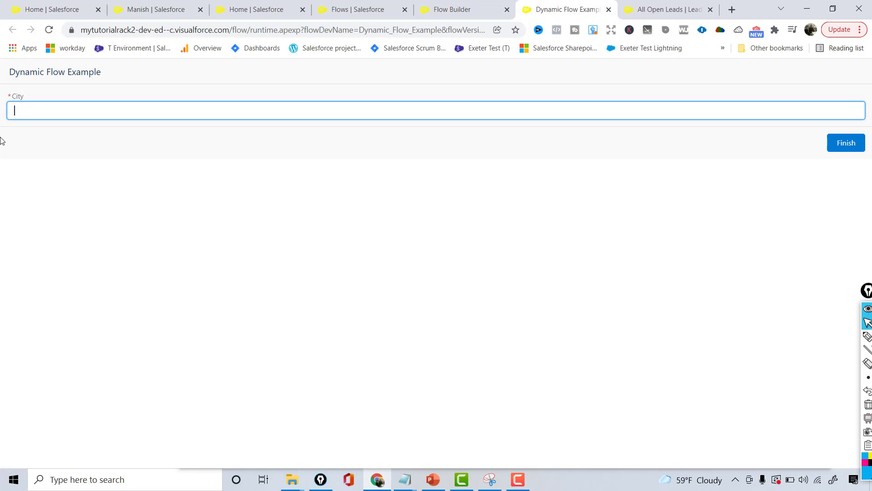
{"action": "type", "text": "Delhi"}
{"action": "key", "text": "BackSpace"}
{"action": "key", "text": "BackSpace"}
{"action": "key", "text": "BackSpace"}
- Retype City as Mumbai variants and MUMBAI, then close the test tab
{"action": "type", "text": "Mumbai"}
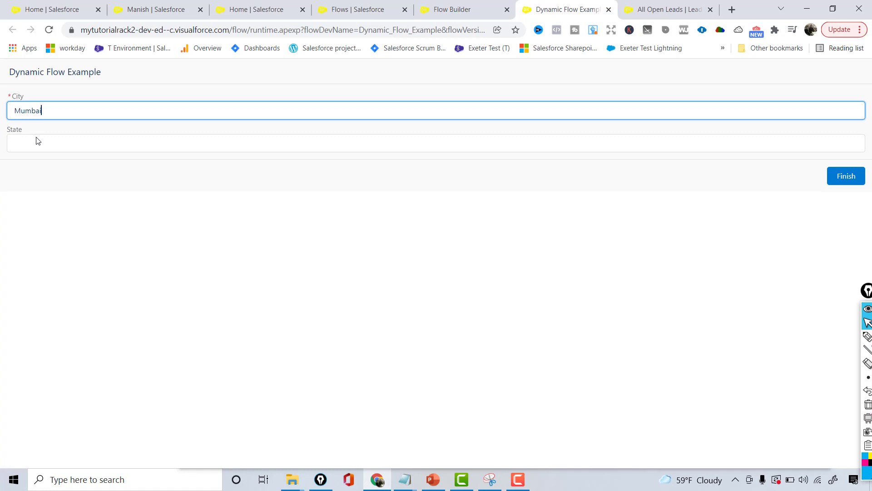
{"action": "key", "text": "BackSpace"}
{"action": "key", "text": "BackSpace"}
{"action": "key", "text": "BackSpace"}
{"action": "type", "text": "UM"}
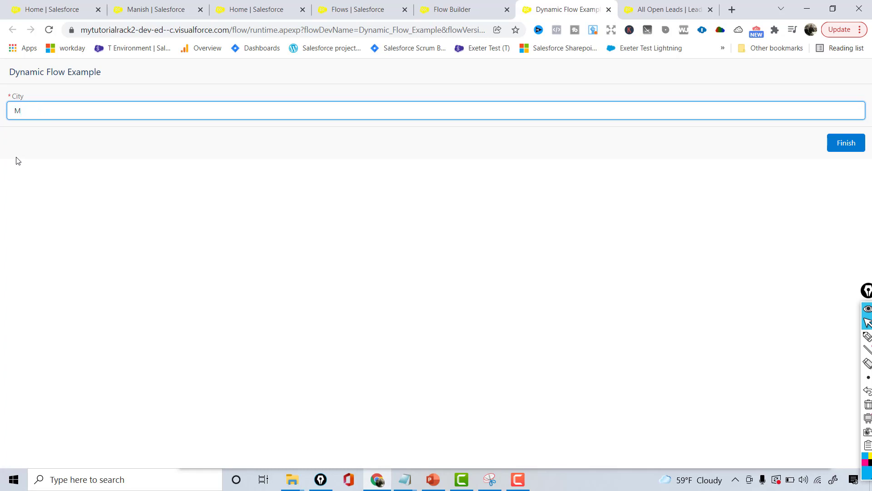
{"action": "type", "text": "i"}
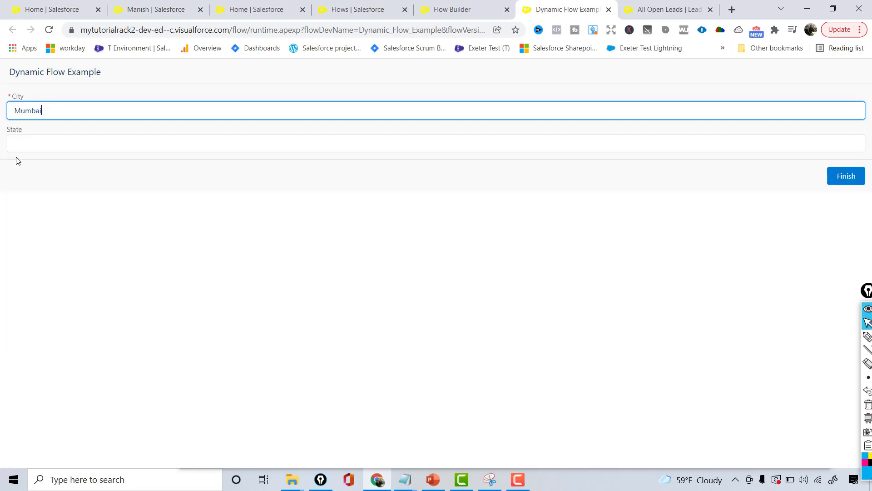
{"action": "key", "text": "BackSpace"}
{"action": "key", "text": "BackSpace"}
{"action": "key", "text": "BackSpace"}
{"action": "type", "text": "MUMBAI"}
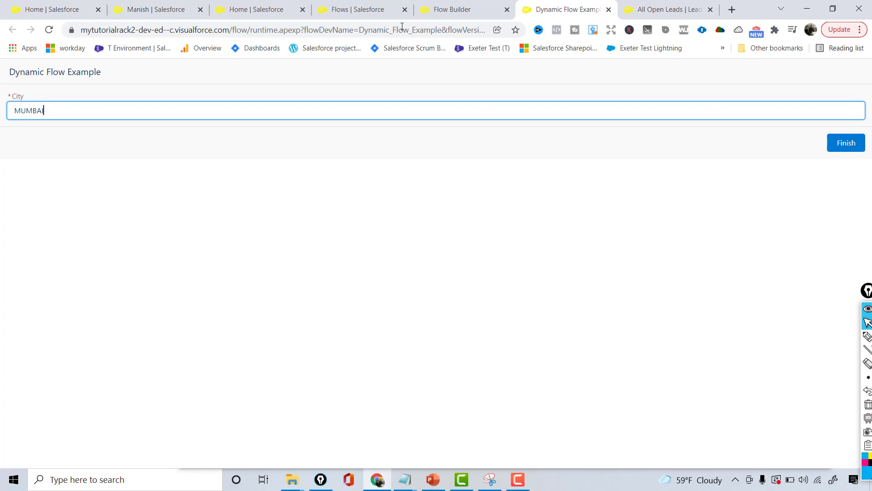
{"action": "left_click", "coordinate": [609, 10]}
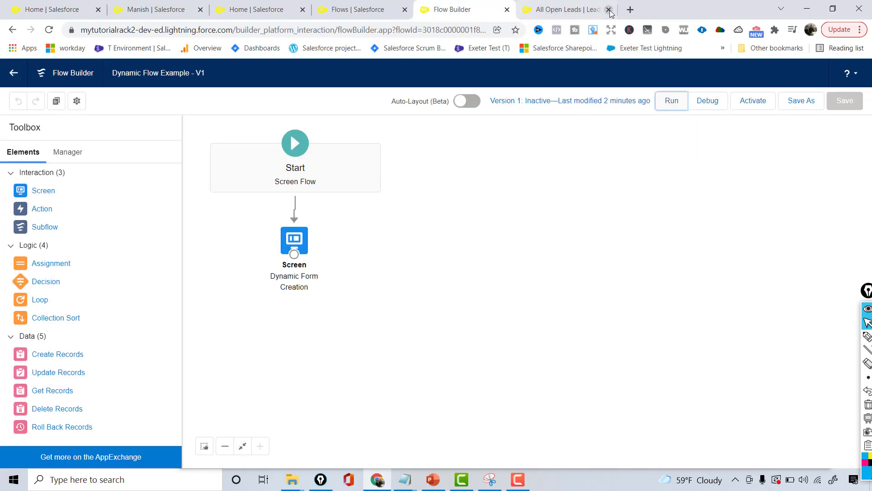
- Add a second State visibility condition: {!City} Equals MUMBAI
{"action": "double_click", "coordinate": [298, 239]}
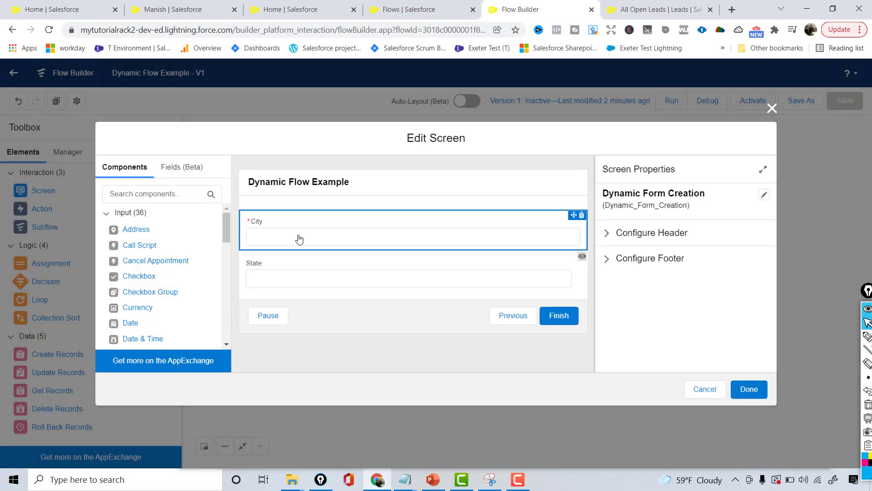
{"action": "left_click", "coordinate": [357, 270]}
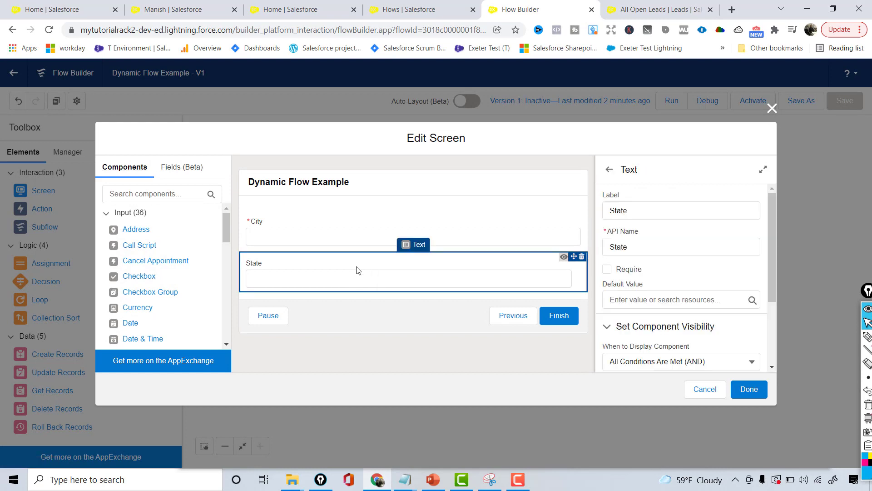
{"action": "left_click_drag", "start_coordinate": [772, 274], "coordinate": [776, 315]}
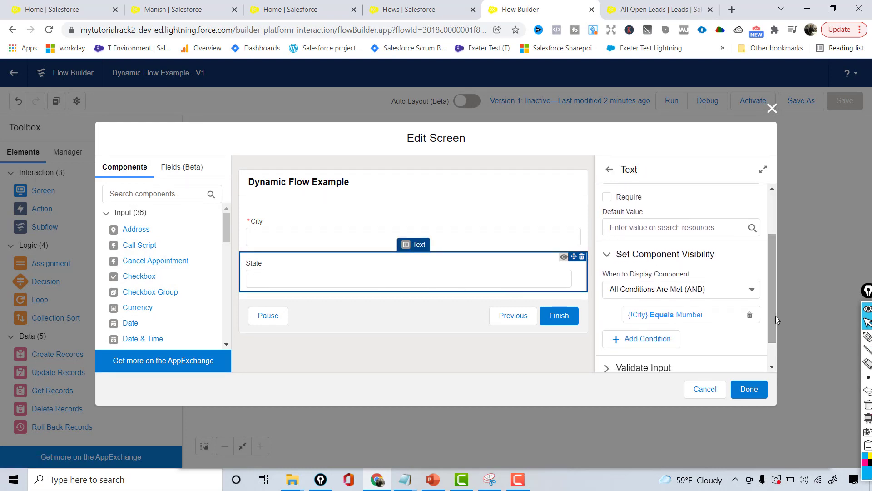
{"action": "left_click", "coordinate": [652, 341]}
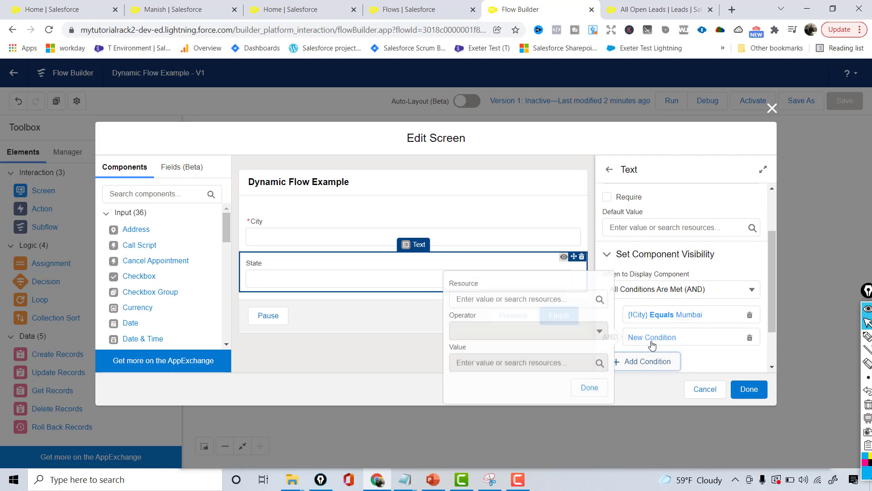
{"action": "left_click", "coordinate": [591, 302]}
{"action": "type", "text": "C"}
{"action": "left_click", "coordinate": [522, 335]}
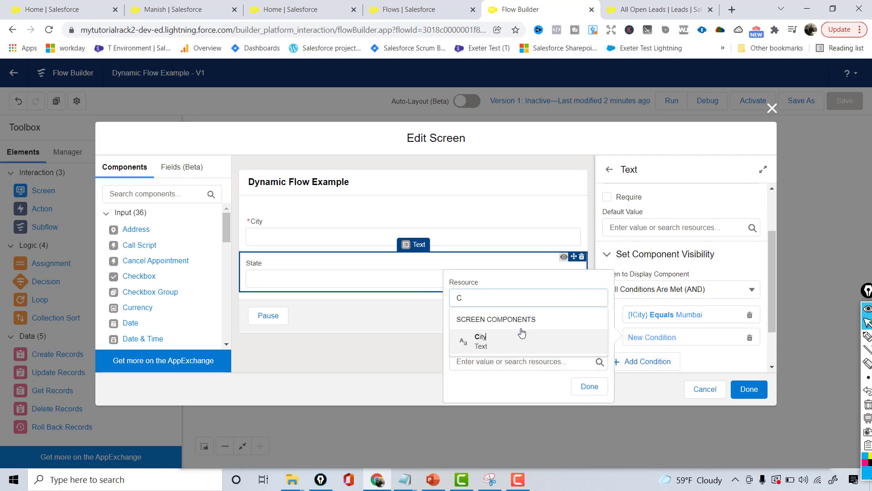
{"action": "left_click", "coordinate": [476, 361]}
{"action": "type", "text": "MUMBAI"}
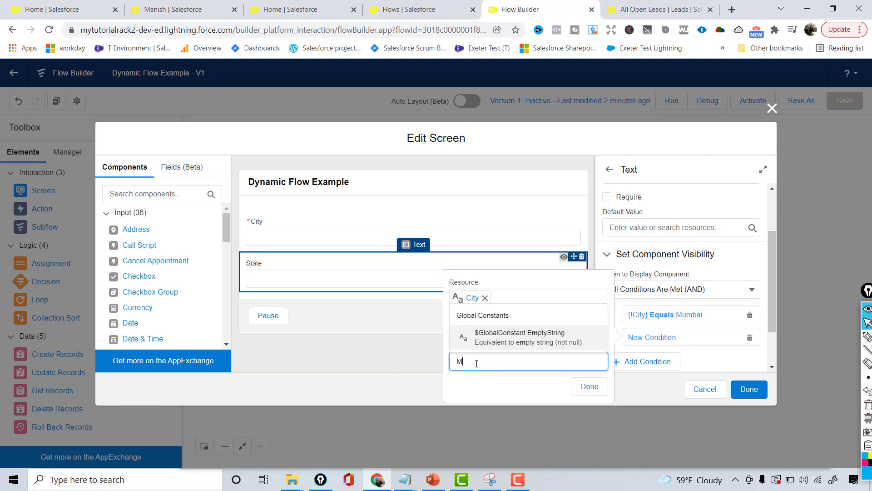
{"action": "left_click", "coordinate": [599, 392]}
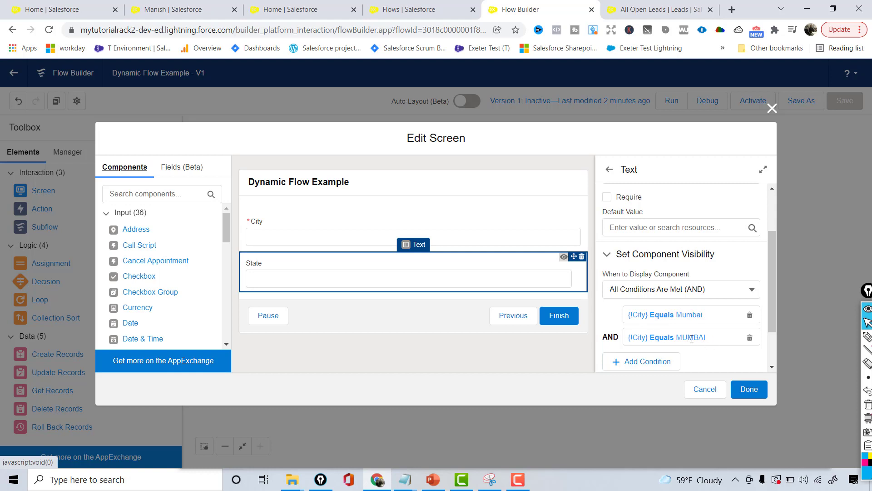
- Switch State's display logic to Any Condition Is Met (OR) and apply the screen
{"action": "left_click", "coordinate": [690, 289]}
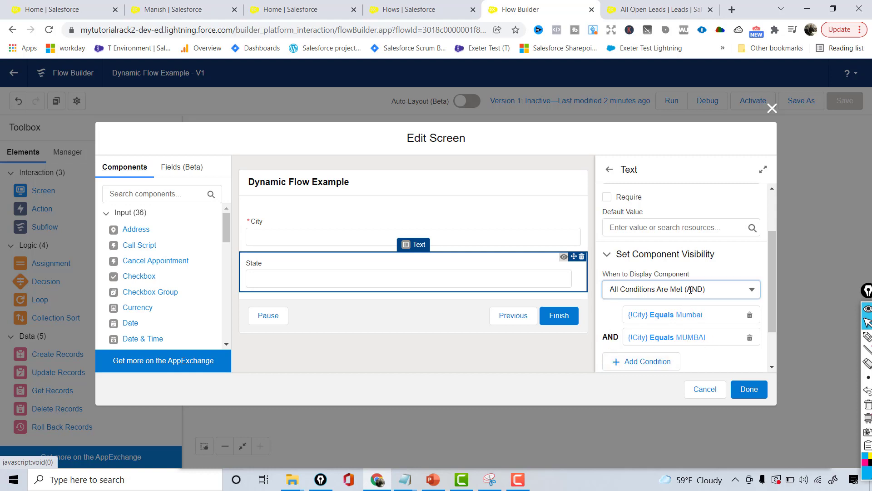
{"action": "left_click", "coordinate": [666, 351]}
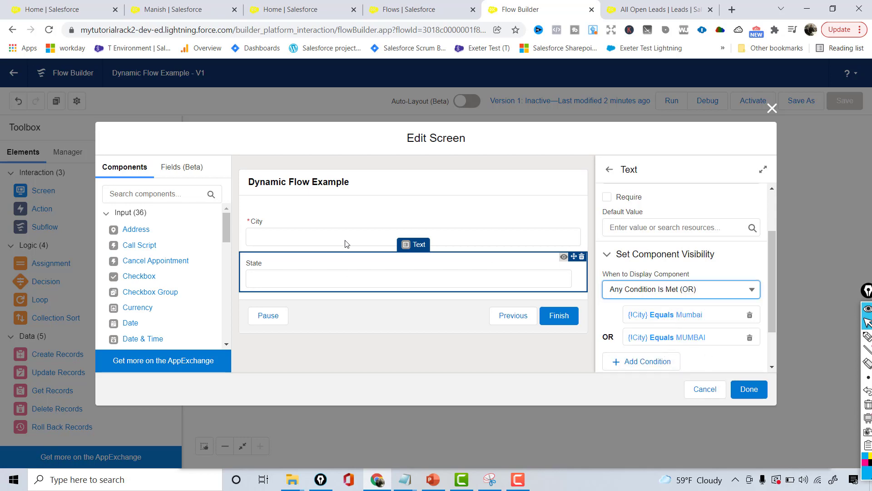
{"action": "left_click", "coordinate": [763, 395]}
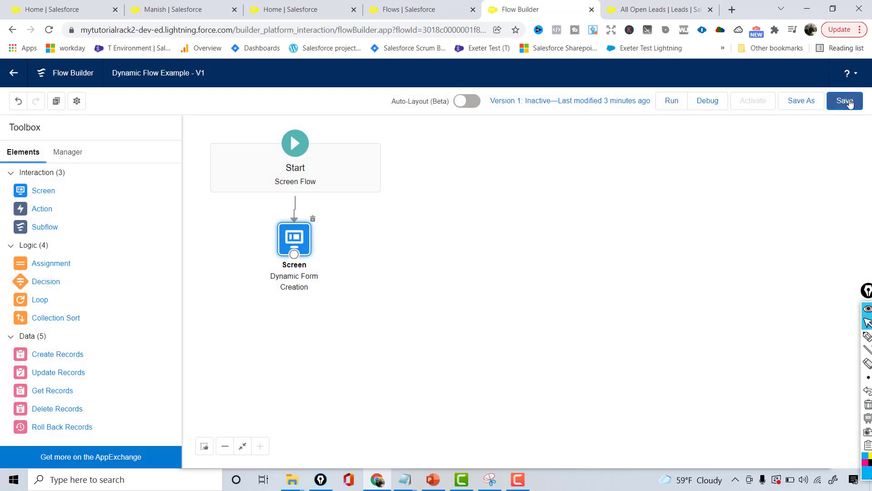
- Save, activate and run the flow
{"action": "left_click", "coordinate": [848, 104]}
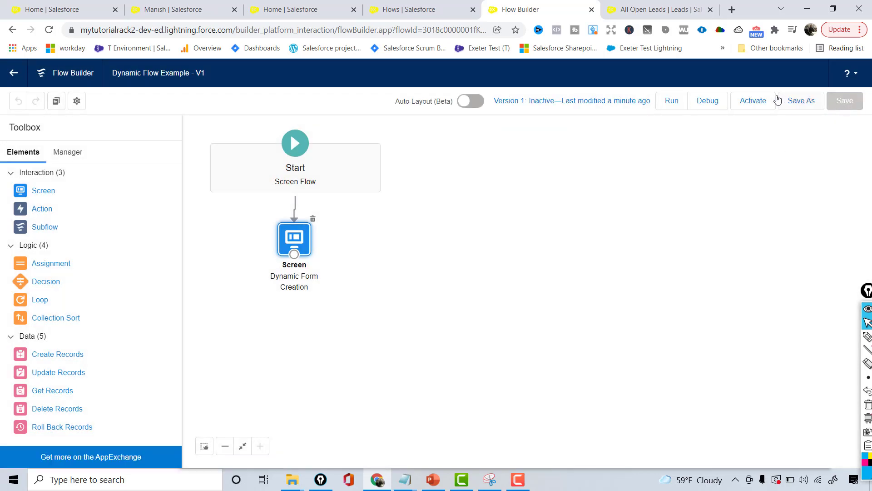
{"action": "left_click", "coordinate": [745, 103]}
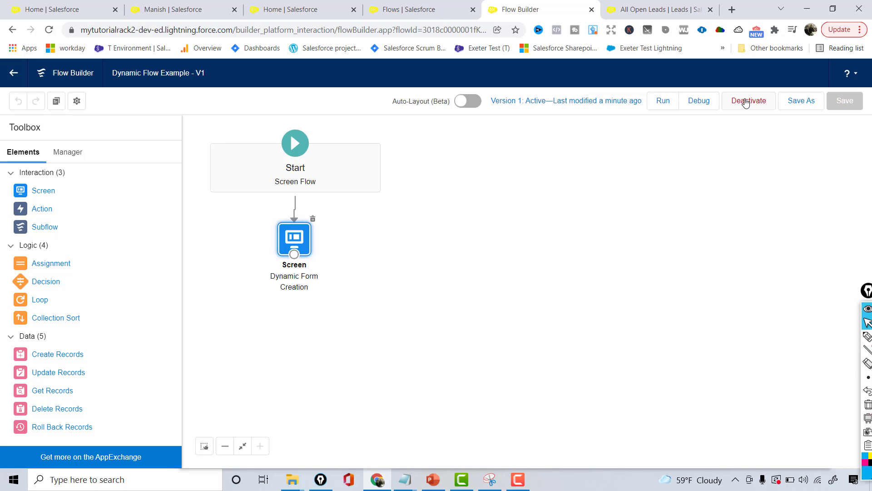
{"action": "left_click", "coordinate": [663, 101]}
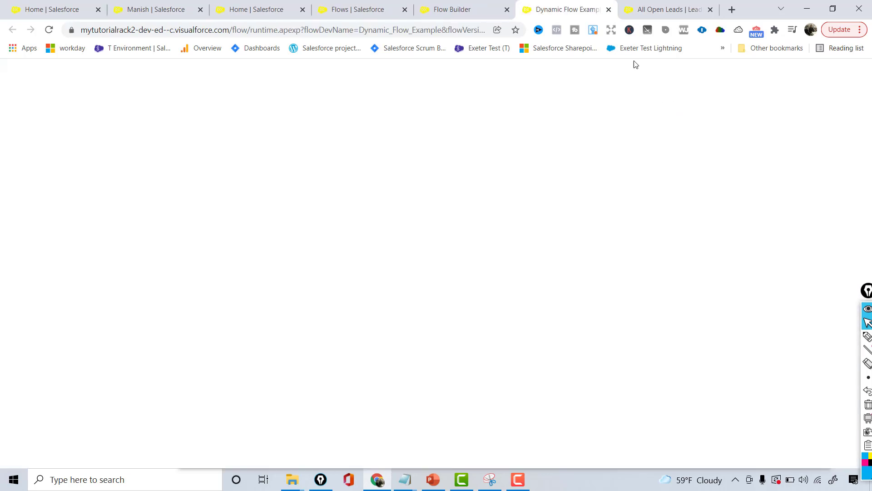
- Enter MUMBAI, then Mumbai, then Delhi in City to check State's visibility
{"action": "type", "text": "M"}
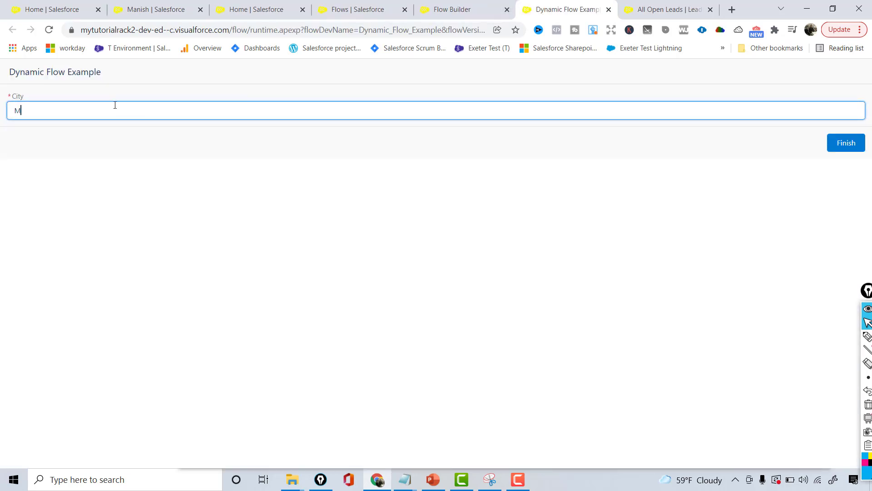
{"action": "type", "text": "UMBAI"}
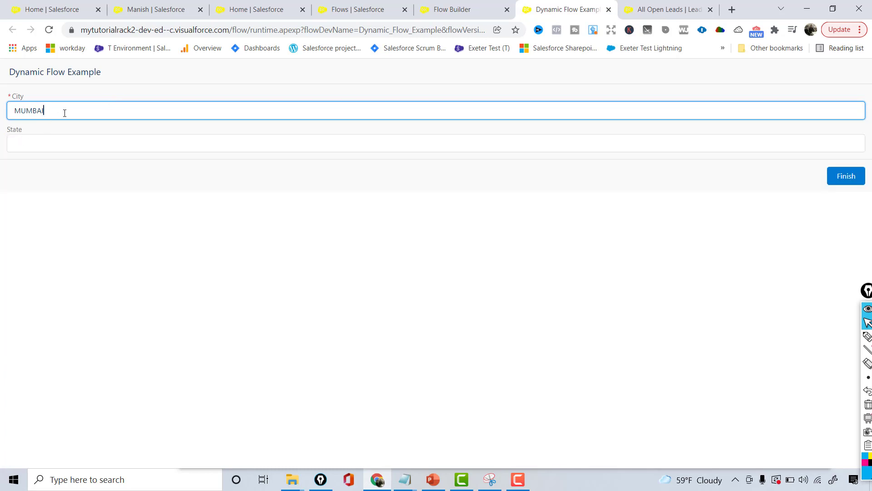
{"action": "left_click_drag", "start_coordinate": [65, 113], "coordinate": [1, 109]}
{"action": "type", "text": "Mumbai"}
{"action": "left_click_drag", "start_coordinate": [59, 105], "coordinate": [1, 109]}
{"action": "type", "text": "De"}
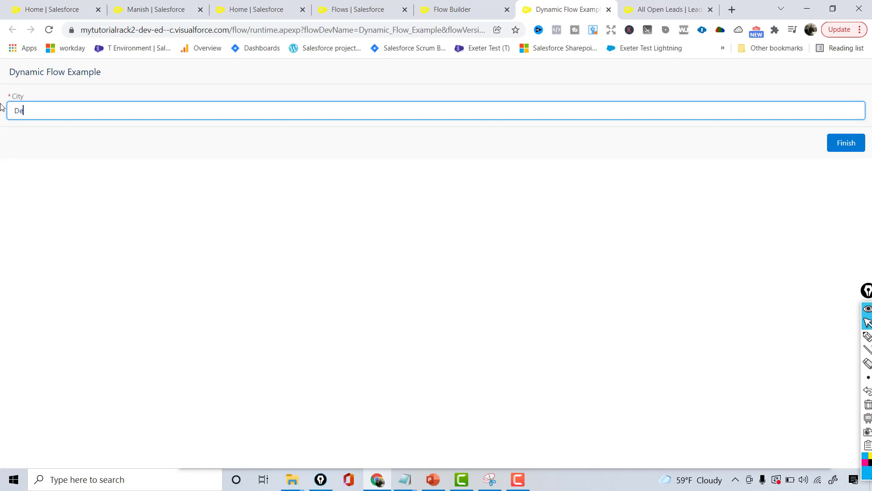
{"action": "type", "text": "lhi"}
{"action": "left_click", "coordinate": [44, 155]}
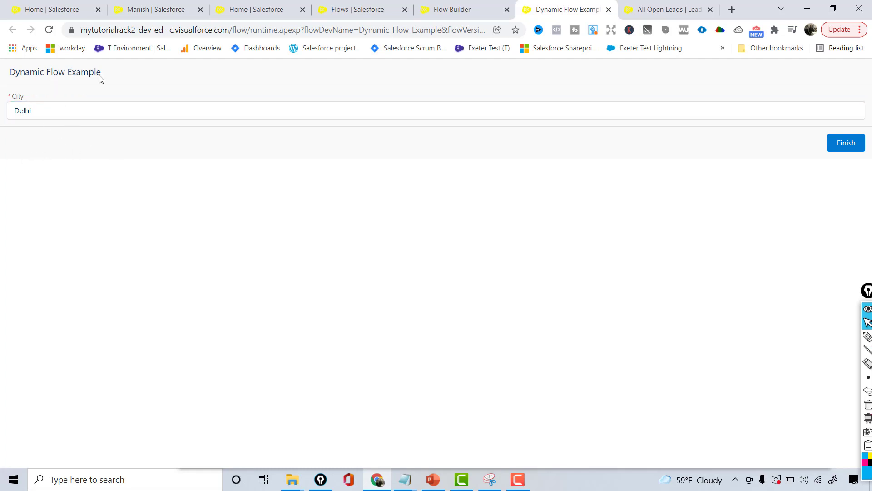